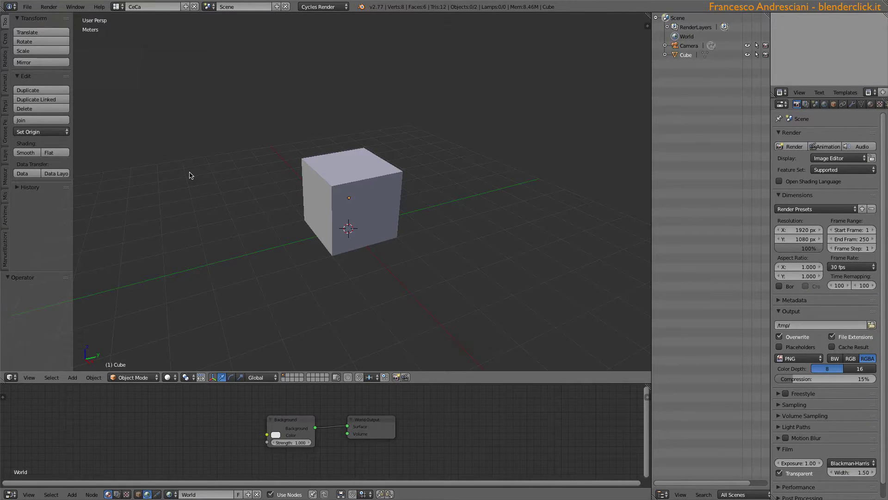
- Select the cube, pick its top-left corner vertex in Edit Mode, then return to Object Mode
key(ctrl+z)
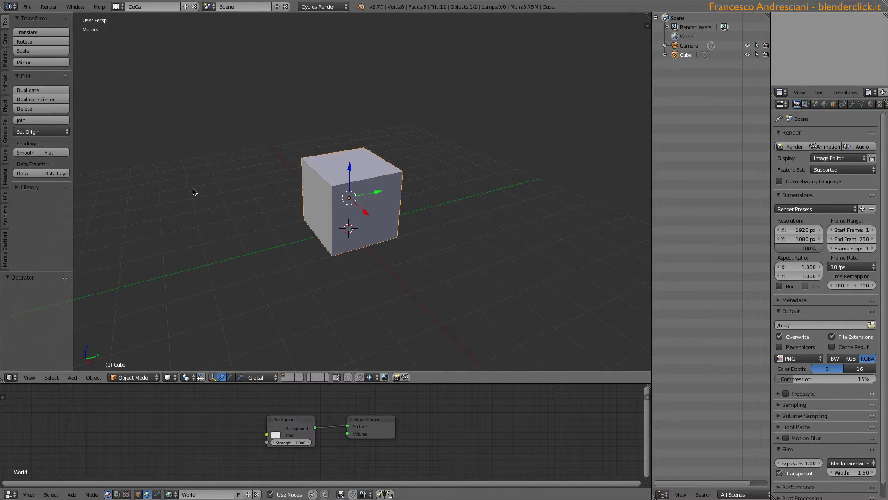
key(Tab)
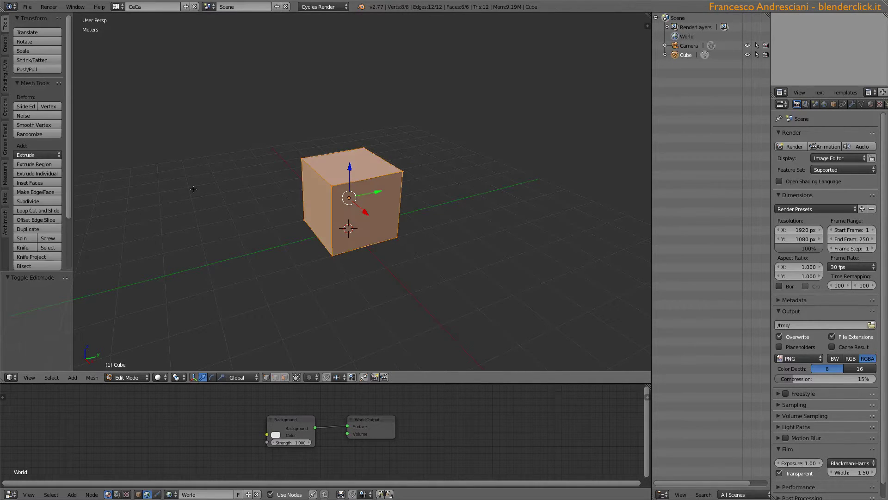
right_click(302, 158)
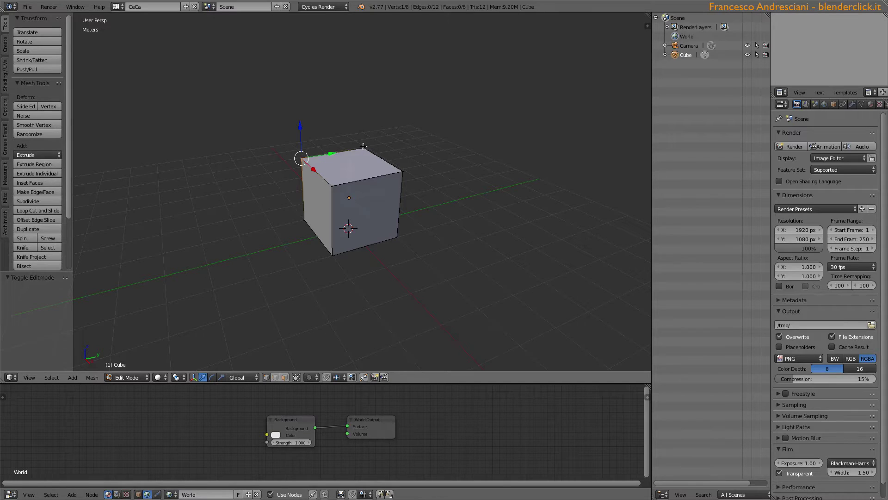
key(Tab)
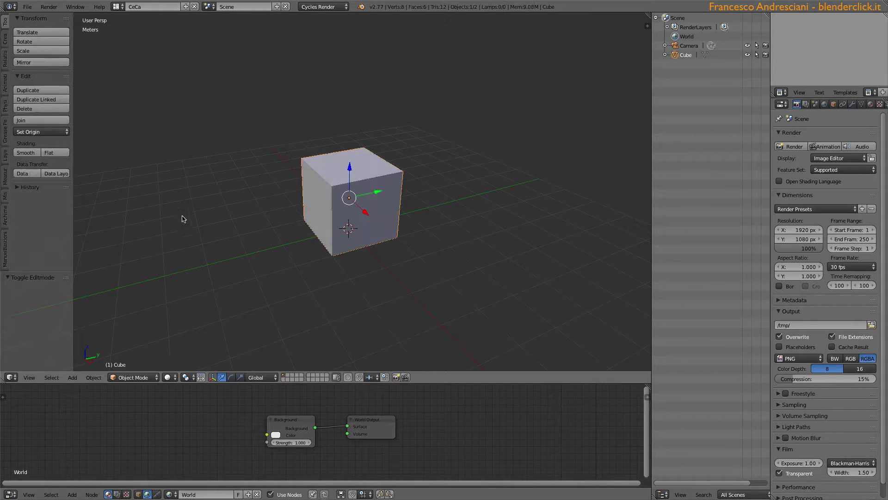
click(137, 377)
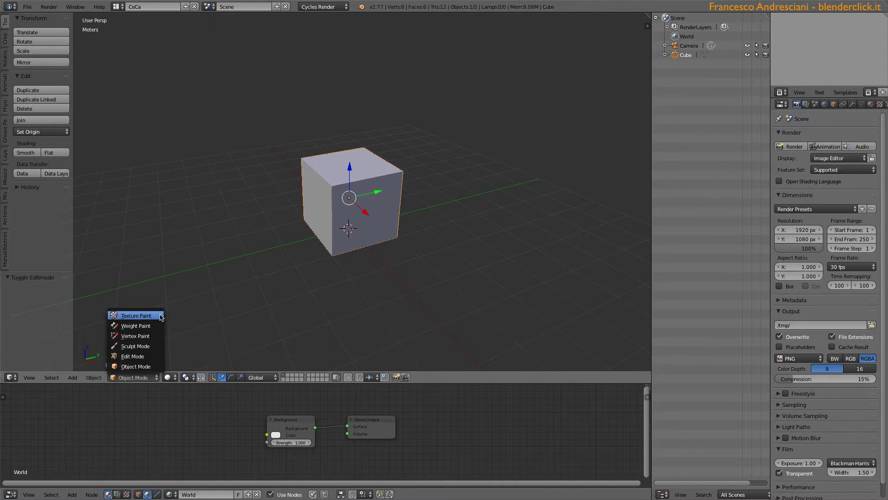
- In Sculpt Mode, bulge the cube's top-left and top-right corners slightly outward and upward
click(128, 347)
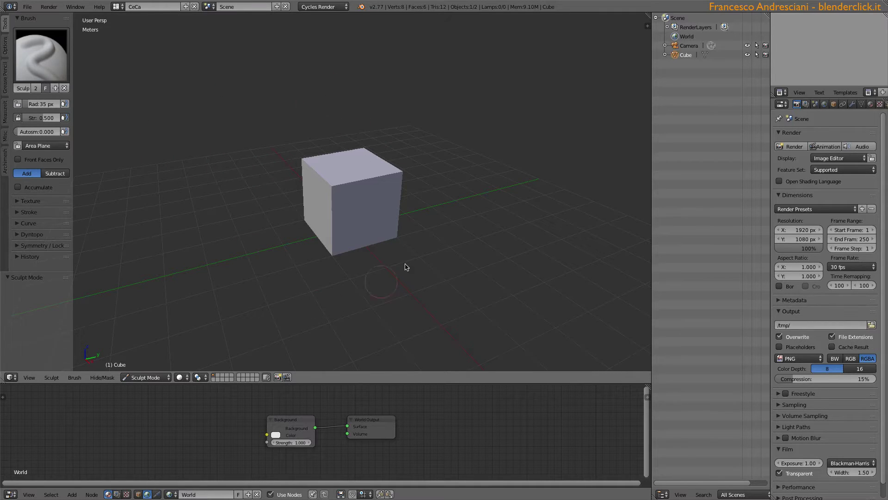
mouse_move(386, 234)
mouse_down()
mouse_move(377, 173)
mouse_move(406, 181)
mouse_up()
drag(304, 166, 350, 212)
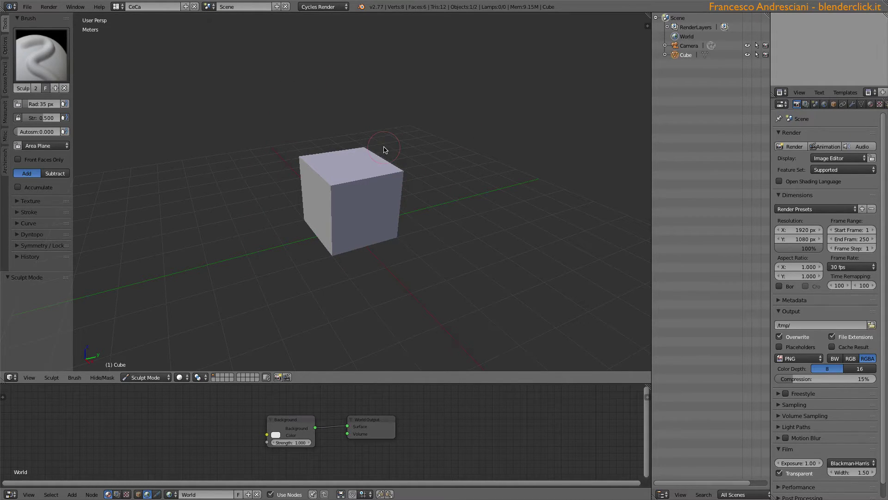
drag(397, 168, 409, 176)
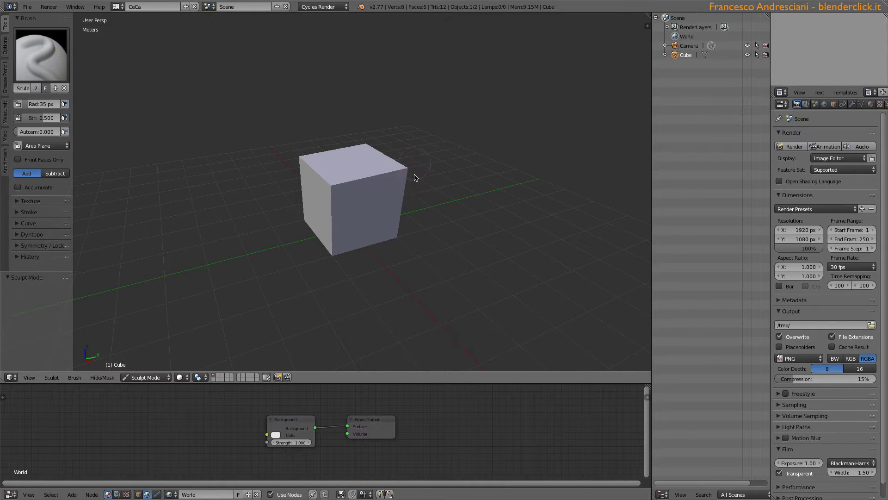
drag(338, 194, 324, 174)
drag(333, 199, 291, 161)
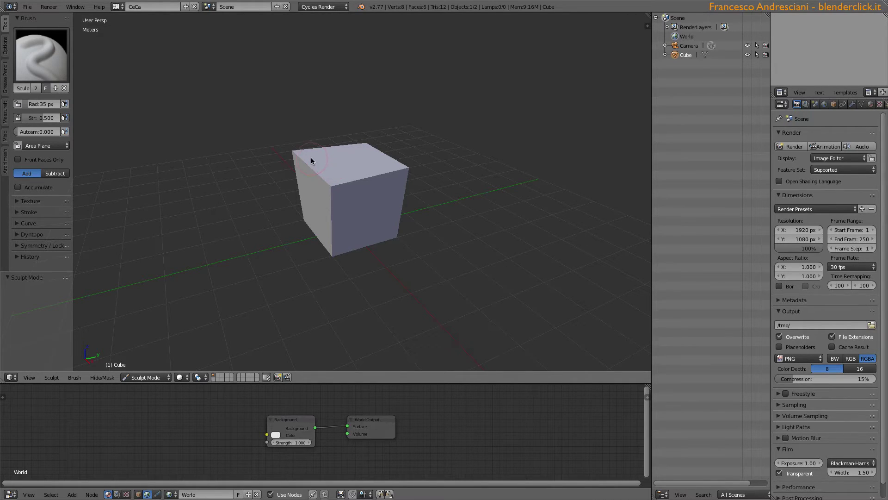
- Subdivide the whole cube mesh with 10 cuts
key(Tab)
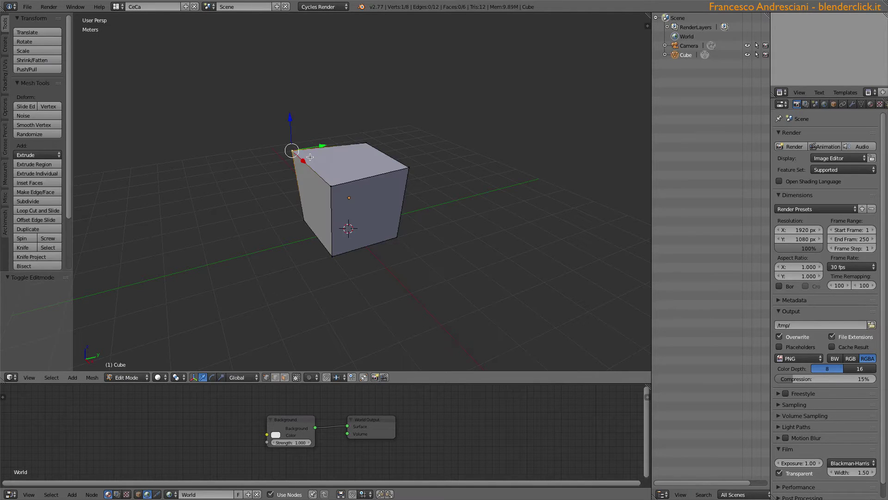
key(a)
key(a)
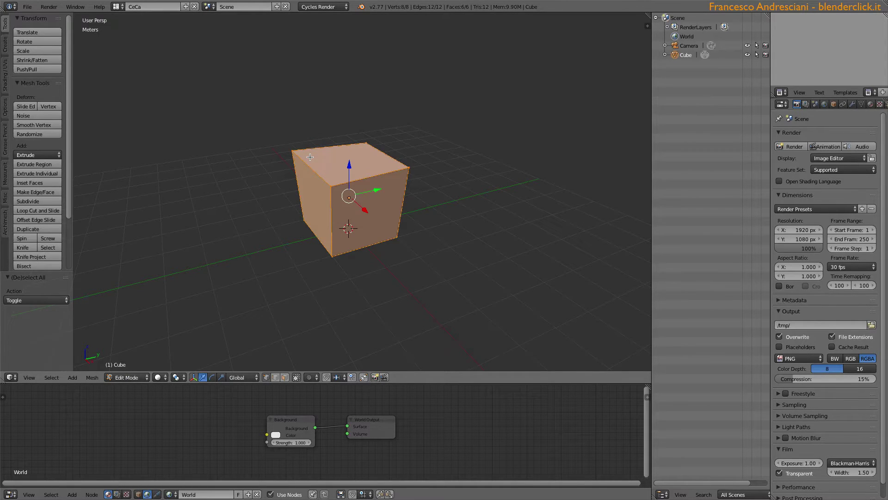
key(w)
click(310, 158)
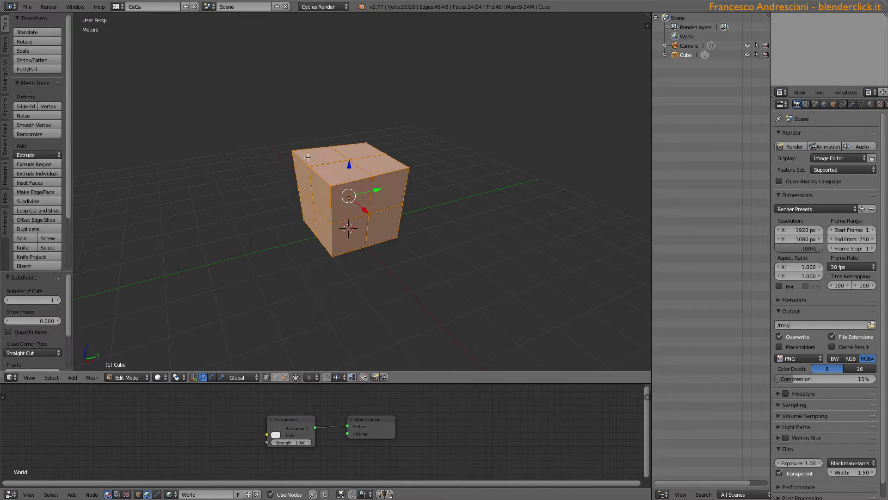
mouse_move(32, 300)
mouse_down()
mouse_move(51, 299)
mouse_move(44, 303)
mouse_up()
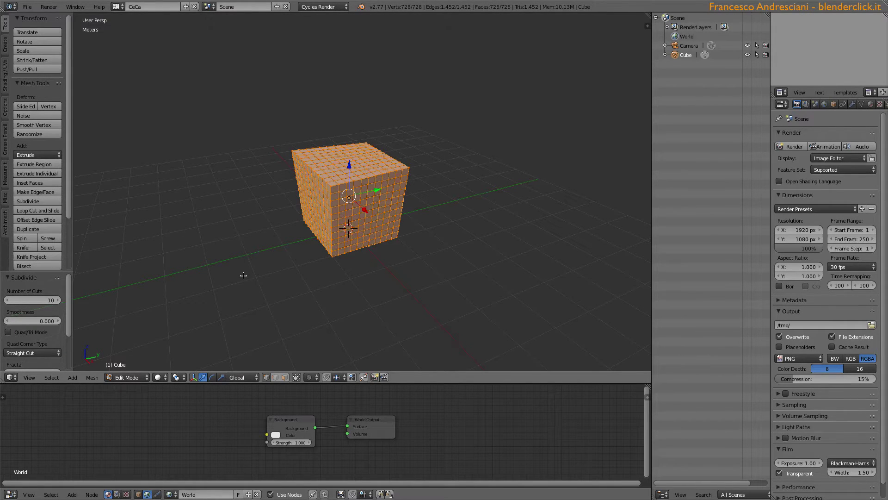
- Back in Sculpt Mode, raise a ridge across the cube's top and down its front face
key(ctrl+Tab)
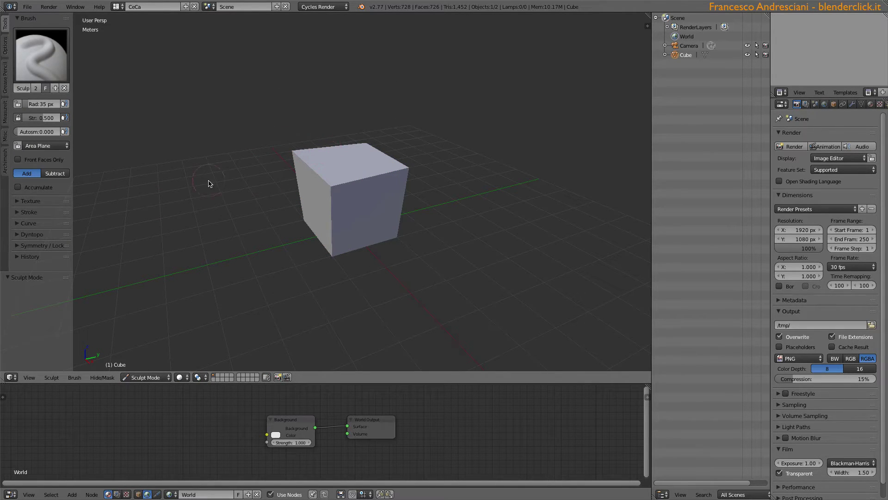
mouse_move(327, 159)
mouse_down()
mouse_move(368, 224)
mouse_move(363, 181)
mouse_move(370, 241)
mouse_move(369, 212)
mouse_up()
middle_drag(353, 179, 353, 170)
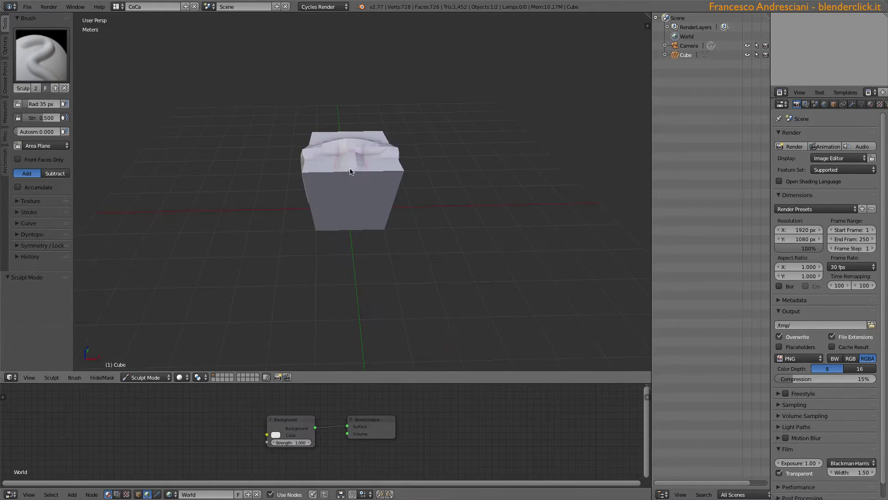
drag(350, 172, 350, 178)
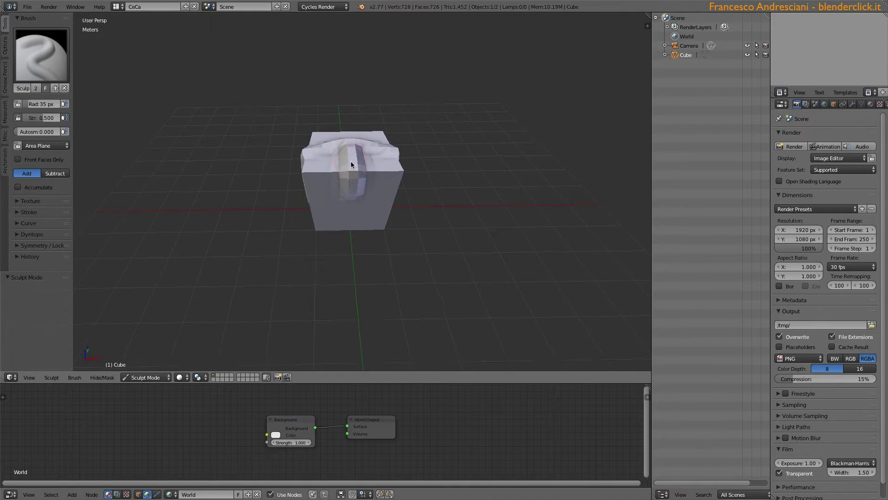
mouse_move(351, 161)
middle_down()
mouse_move(318, 146)
mouse_move(268, 159)
mouse_move(293, 205)
mouse_move(319, 214)
middle_up()
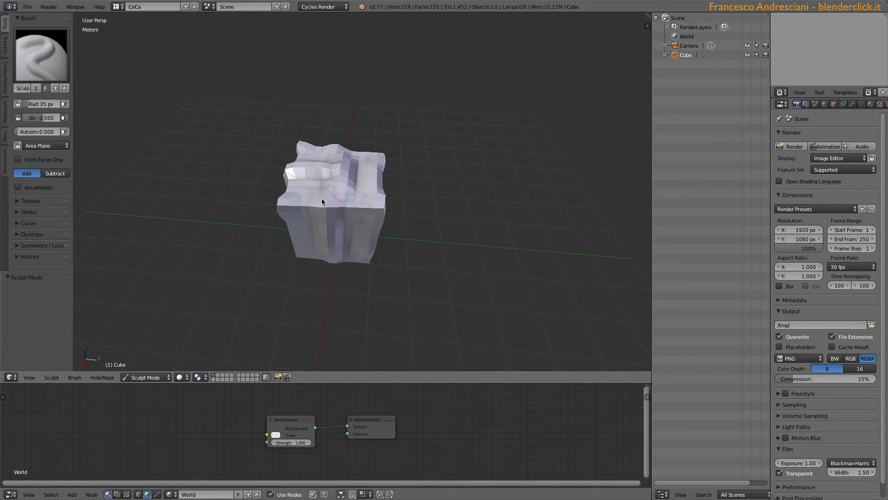
middle_drag(245, 186, 335, 200)
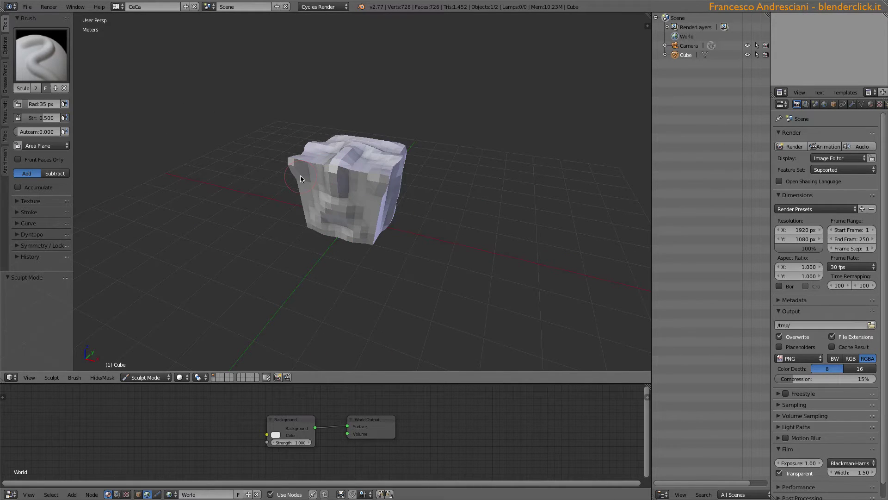
- Subdivide the sculpted mesh again with 9 cuts for a denser surface
key(Tab)
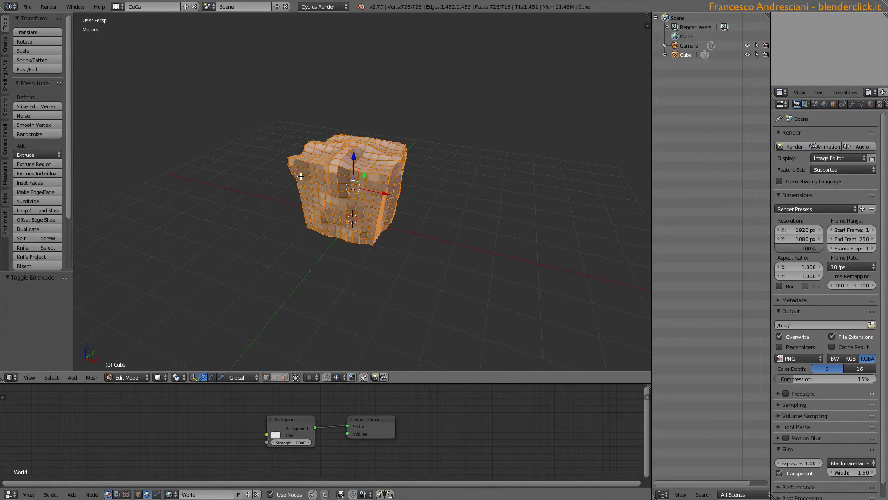
key(w)
click(300, 176)
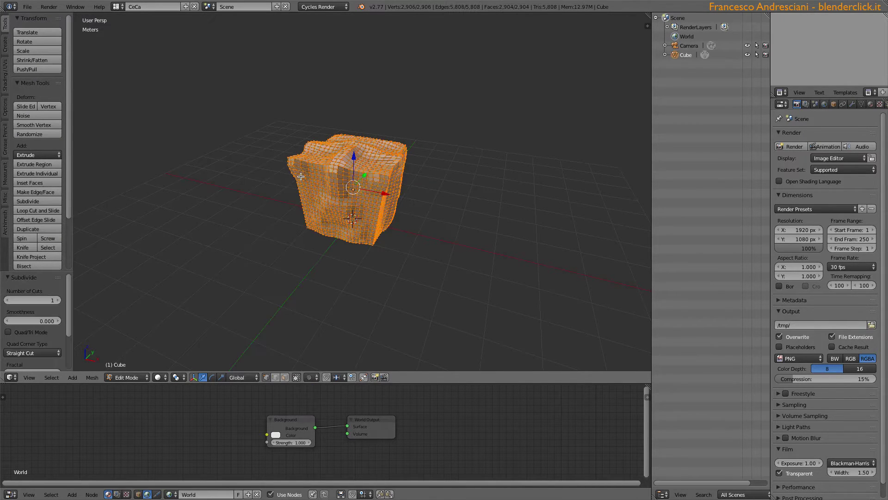
click(58, 299)
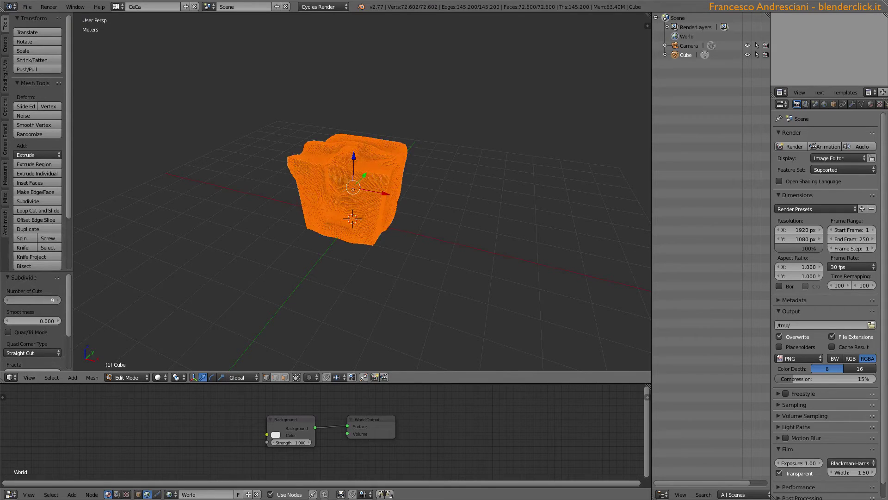
- Sculpt mirrored strokes across the cube's front face
key(Tab)
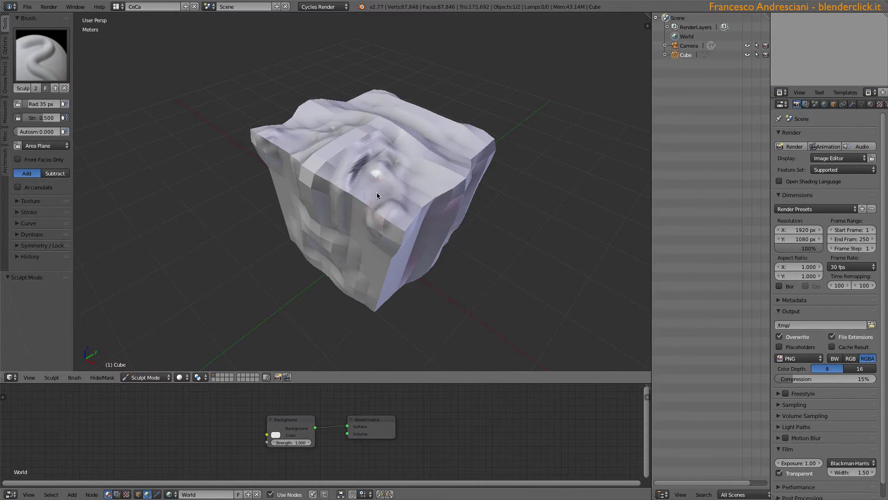
middle_drag(373, 210, 337, 154)
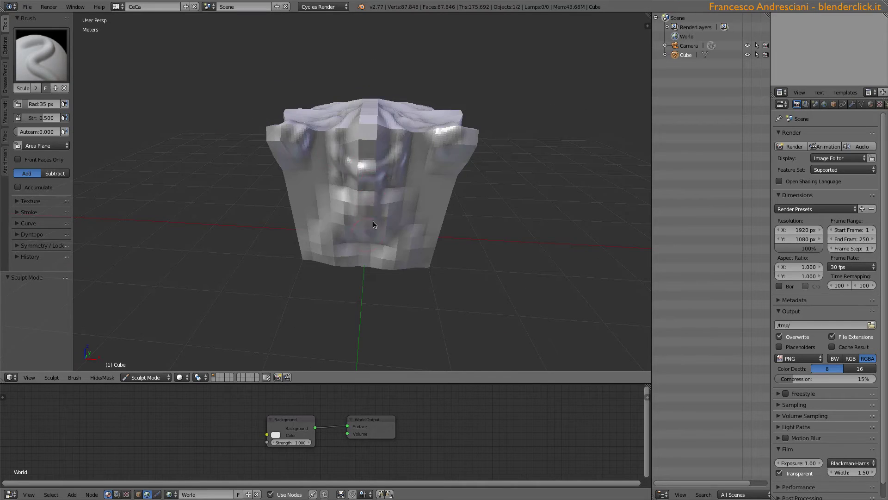
middle_drag(370, 226, 255, 202)
drag(293, 214, 259, 123)
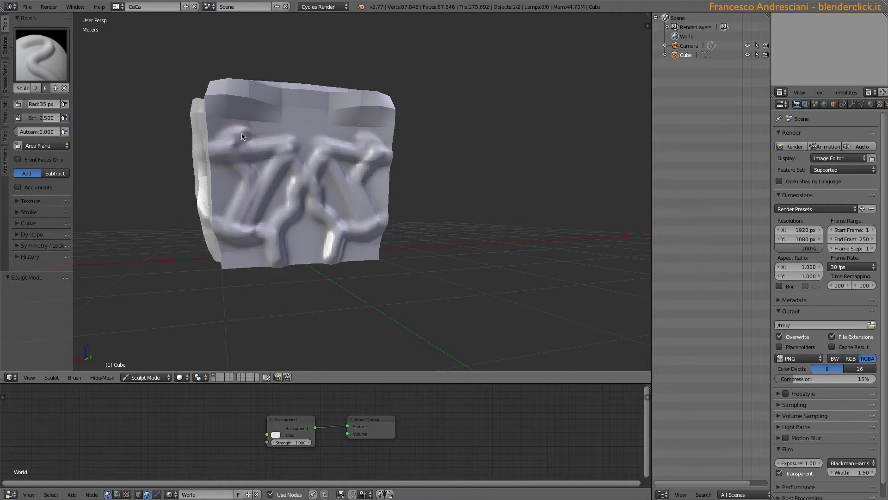
middle_drag(259, 122, 353, 185)
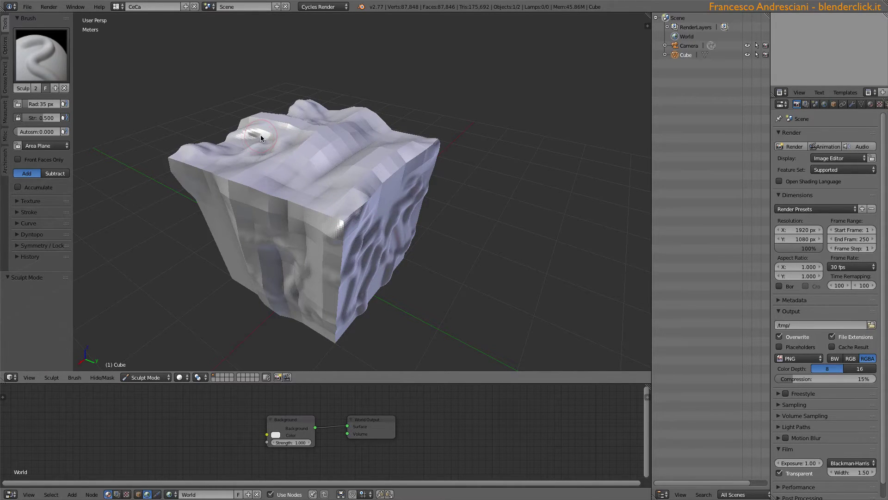
click(35, 54)
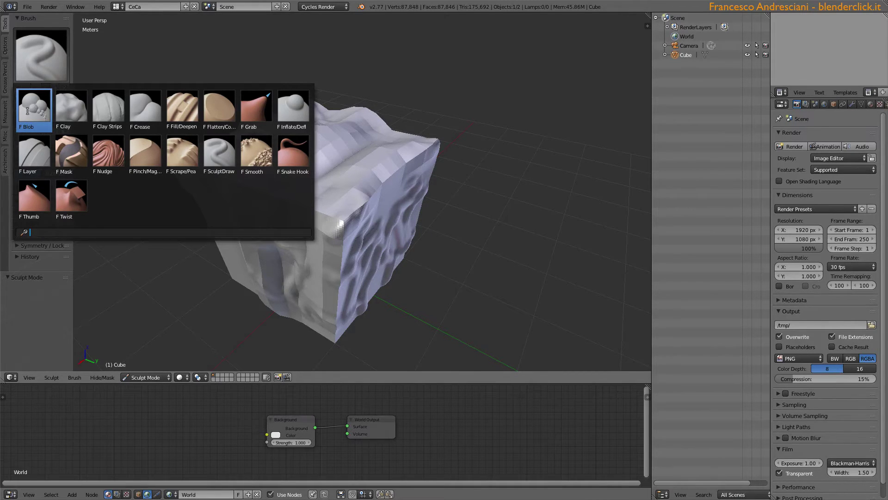
- Switch the sculpt brush from Blob to Clay Strips
click(36, 106)
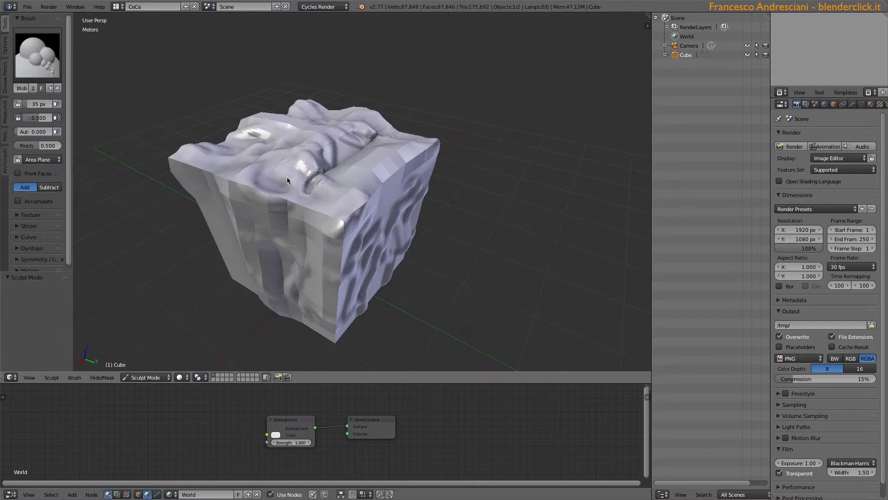
drag(73, 129, 111, 129)
click(56, 55)
click(108, 108)
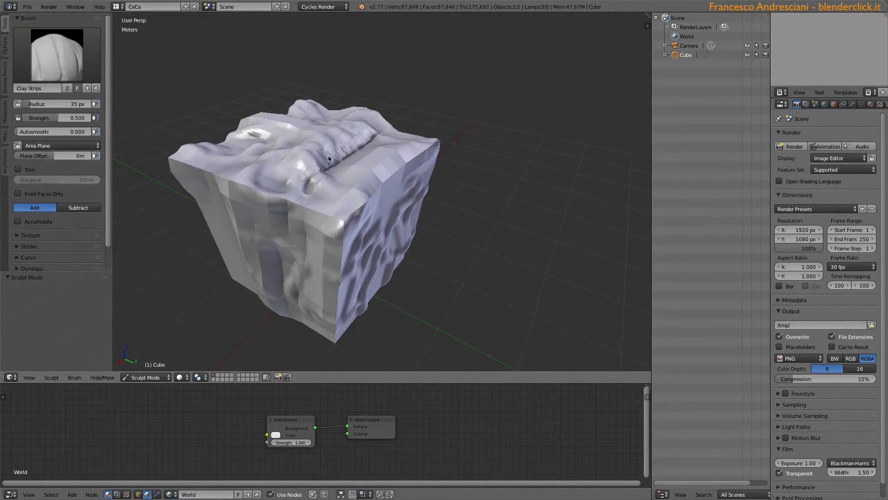
middle_drag(335, 131, 294, 148)
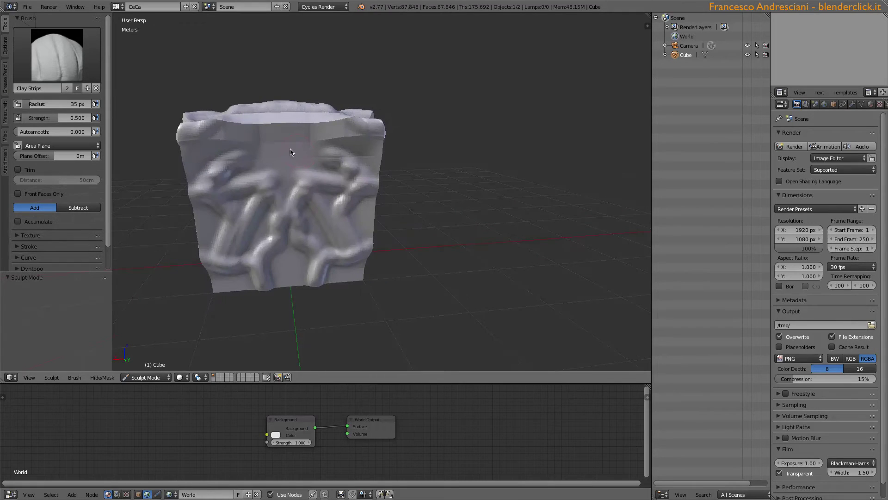
mouse_move(257, 185)
middle_down()
mouse_move(326, 274)
mouse_move(364, 246)
mouse_move(134, 206)
middle_up()
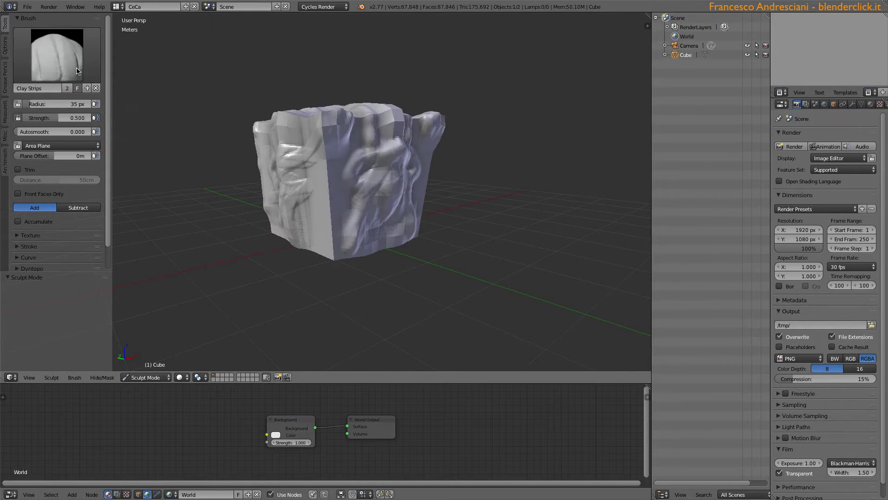
- Set the brush radius to 92, then 170, and settle on 134 px
click(51, 104)
text(92)
key(Return)
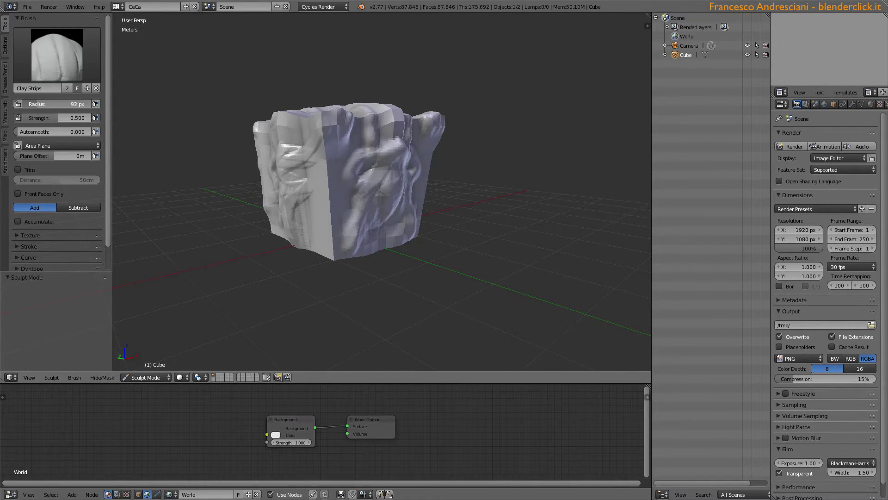
click(51, 104)
text(170)
key(Return)
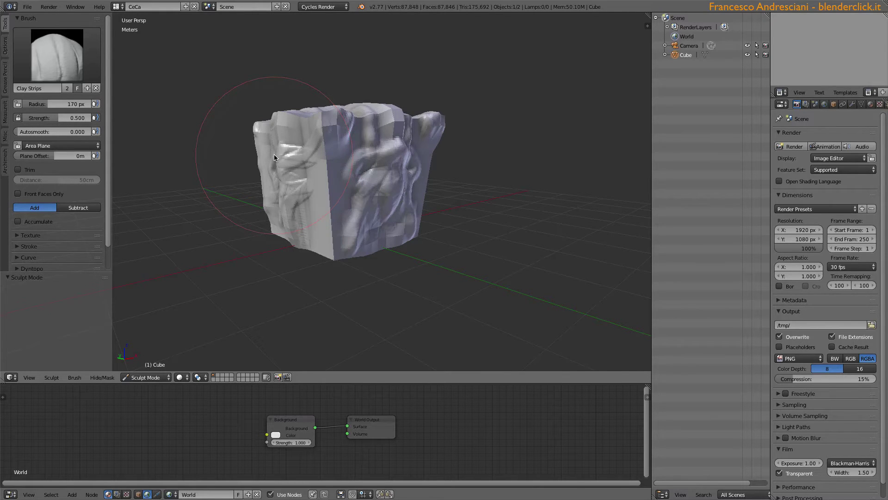
middle_drag(293, 147, 324, 153)
drag(89, 105, 74, 106)
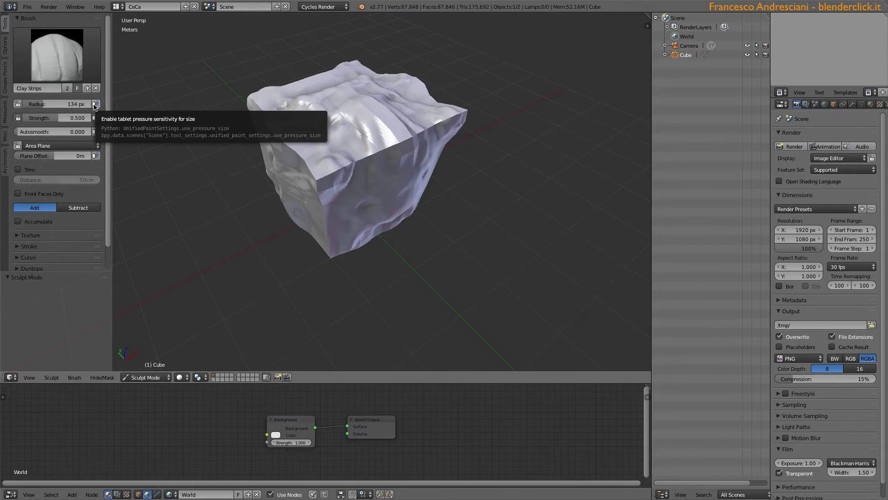
- Sculpt a clay-strip bulge at full strength, then more ridges at about 0.48 strength
drag(51, 104, 44, 104)
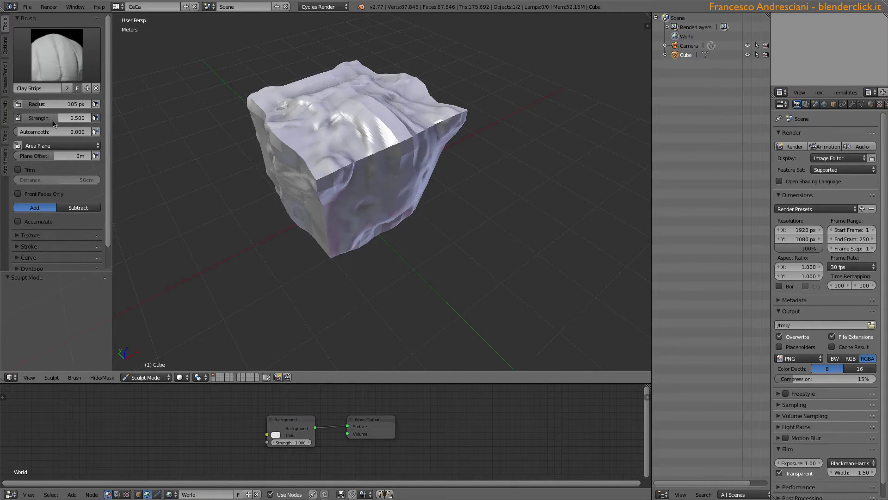
drag(58, 117, 90, 118)
drag(333, 111, 384, 163)
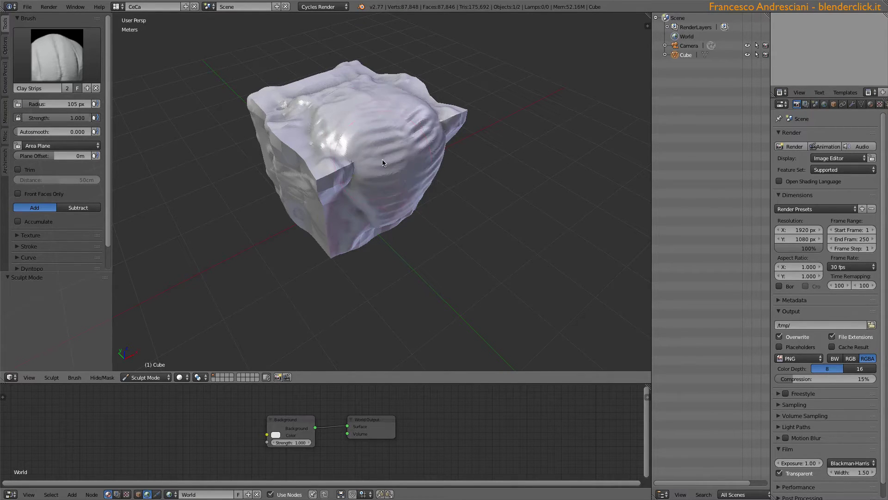
drag(78, 118, 28, 117)
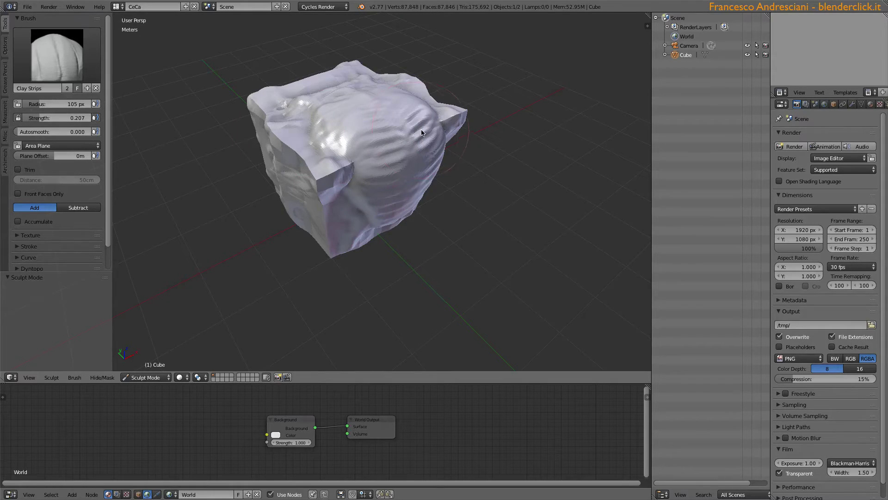
middle_drag(423, 134, 416, 116)
drag(30, 117, 50, 118)
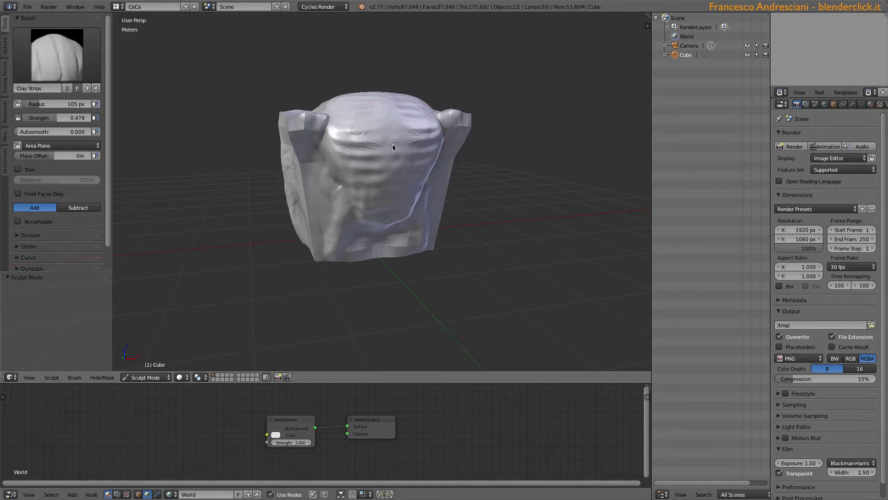
drag(370, 136, 371, 221)
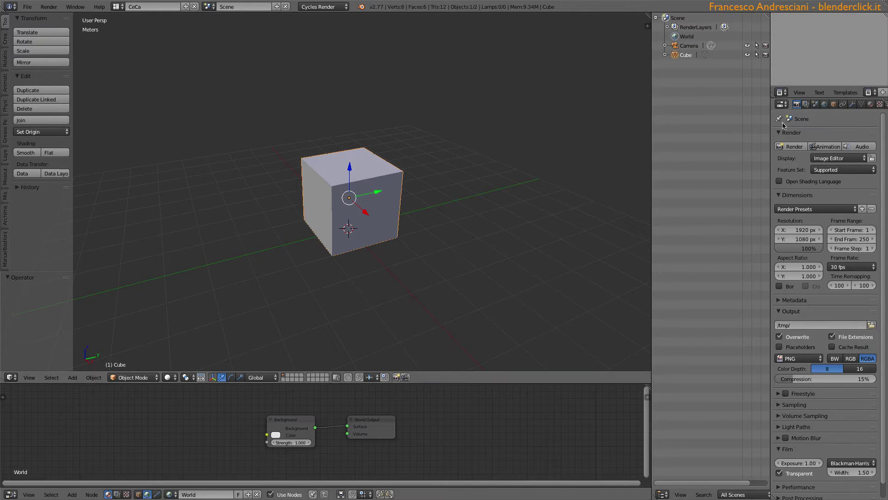
- Add a Subdivision Surface modifier with View 5 and Render 6, and apply it
click(852, 104)
click(828, 135)
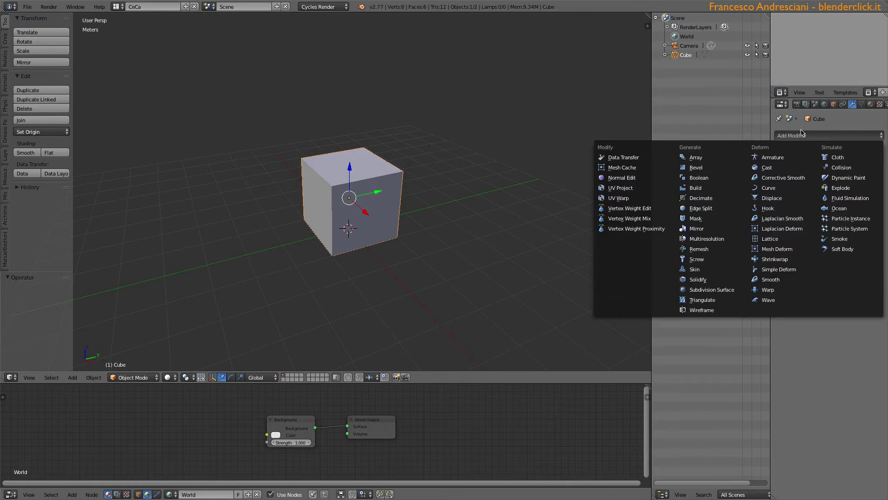
click(703, 292)
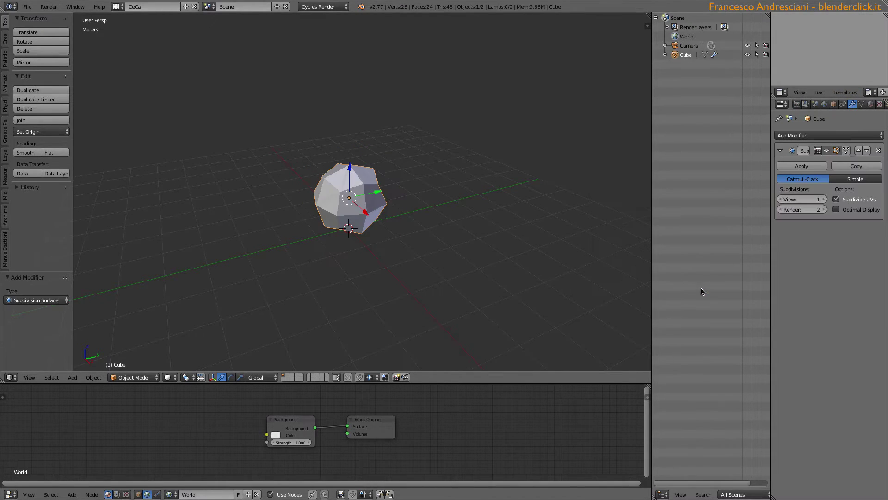
click(824, 199)
click(823, 199)
click(822, 210)
click(822, 210)
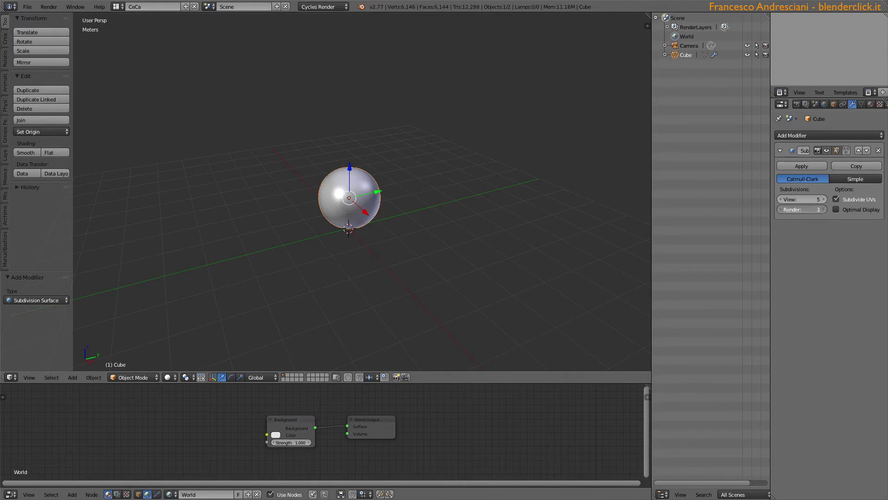
click(822, 210)
click(822, 210)
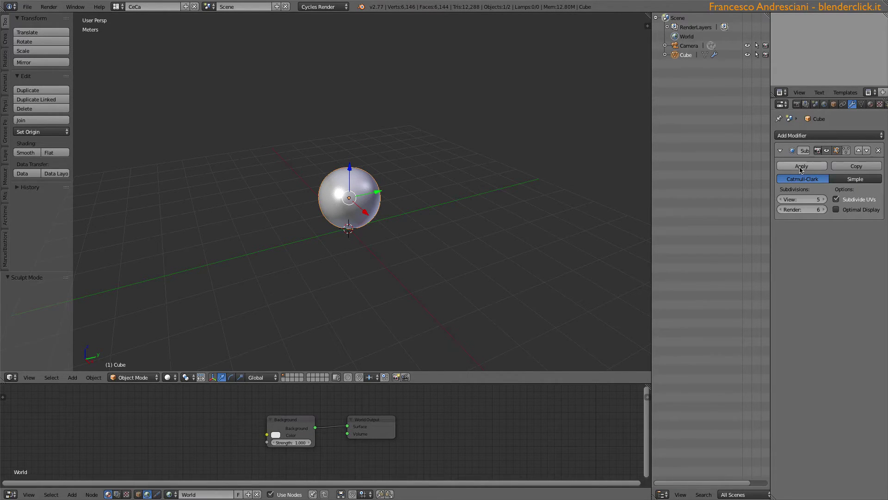
click(802, 166)
- Sculpt a stroke across the subdivided sphere in Sculpt Mode
click(133, 377)
click(139, 345)
mouse_move(343, 181)
mouse_down()
mouse_move(371, 204)
mouse_move(407, 208)
mouse_move(421, 185)
mouse_up()
scroll(371, 203, up, 2)
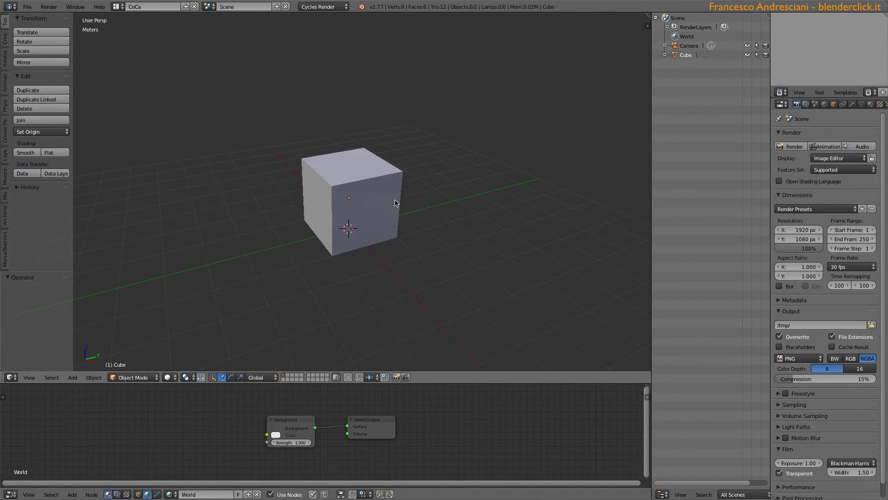
- Select the cube and add a Multiresolution modifier subdivided to level 4
right_click(346, 194)
click(852, 104)
click(828, 135)
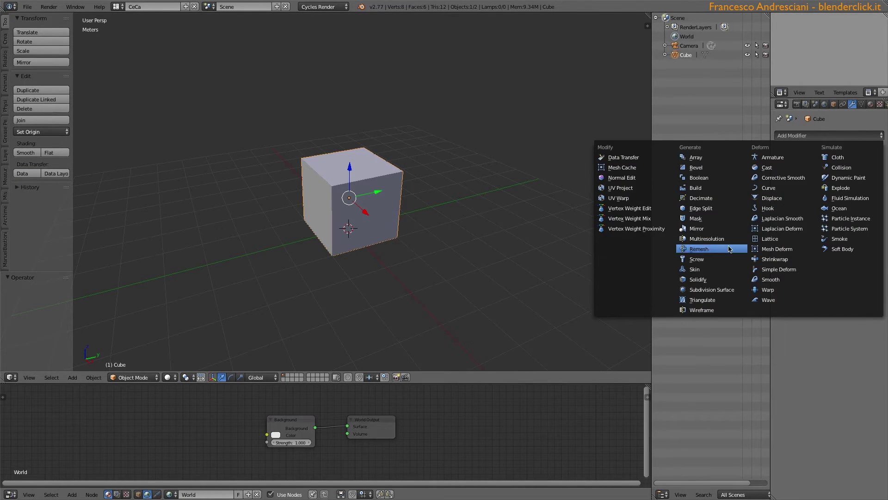
click(708, 238)
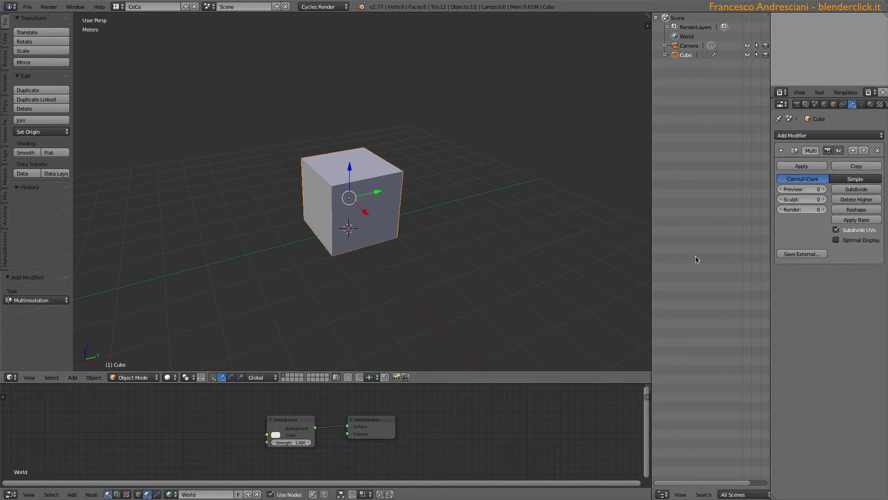
click(845, 190)
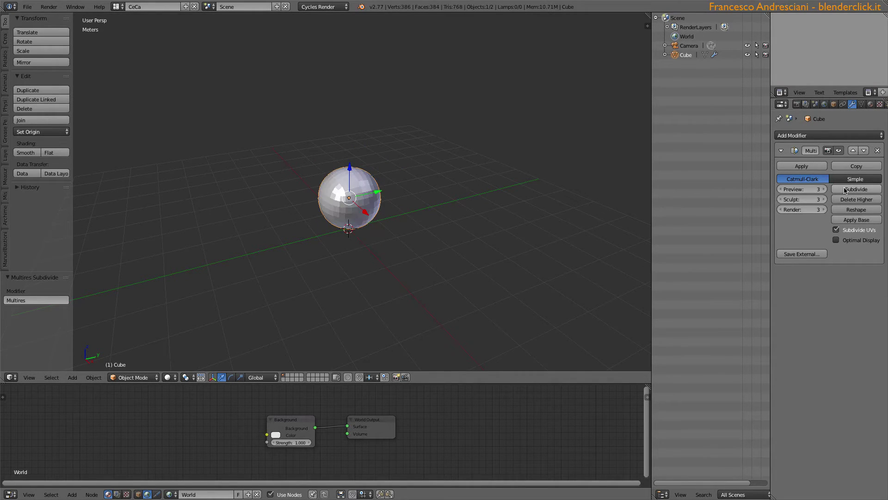
click(844, 189)
scroll(322, 193, up, 4)
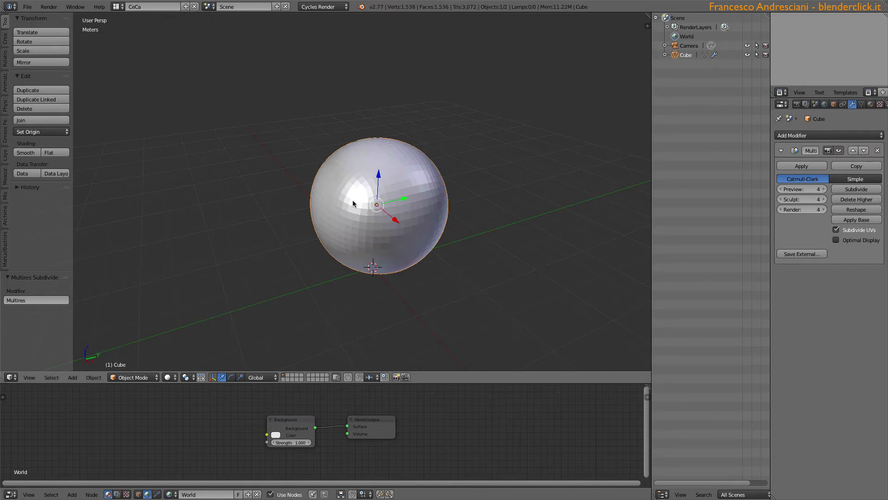
click(127, 377)
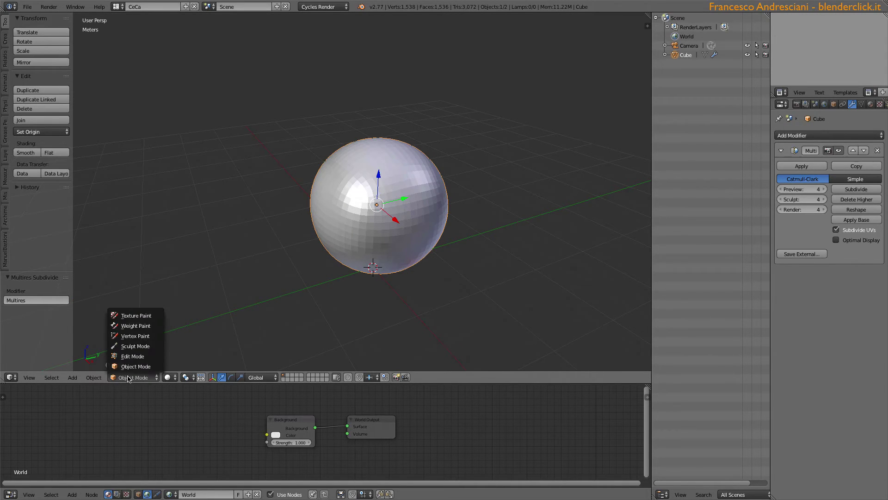
- Sculpt dents and bumps into the Multires sphere in Sculpt Mode
click(125, 346)
mouse_move(333, 199)
mouse_down()
mouse_move(347, 242)
mouse_move(349, 222)
mouse_up()
mouse_move(349, 222)
middle_down()
mouse_move(347, 204)
mouse_move(361, 190)
middle_up()
drag(361, 190, 377, 198)
middle_drag(377, 198, 469, 176)
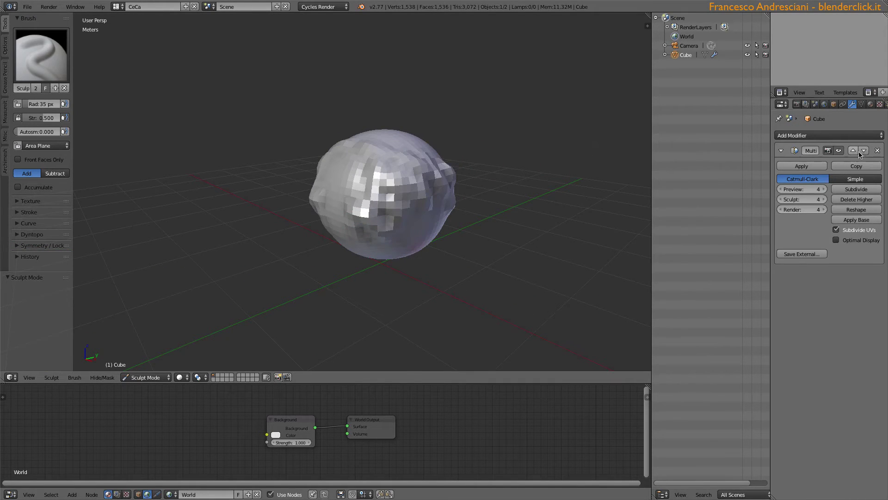
- Toggle the multires display, lower Preview to 3 and Sculpt level to 2, then return to Object Mode
click(839, 151)
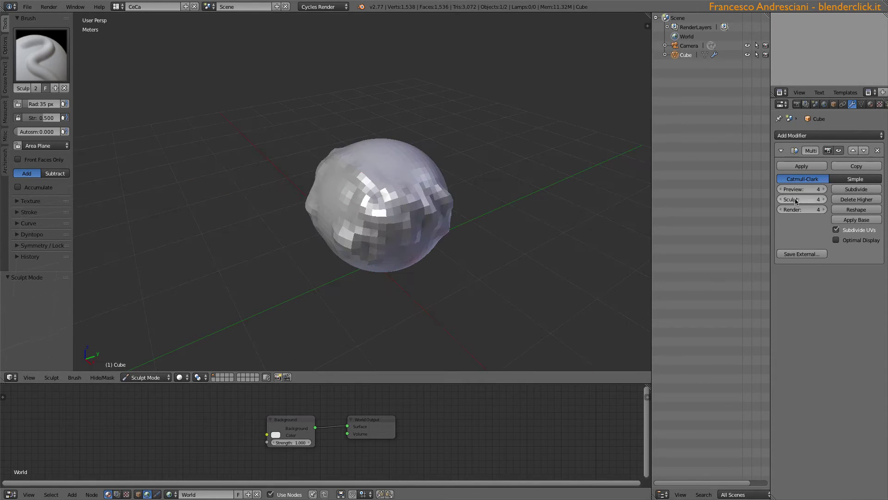
click(781, 189)
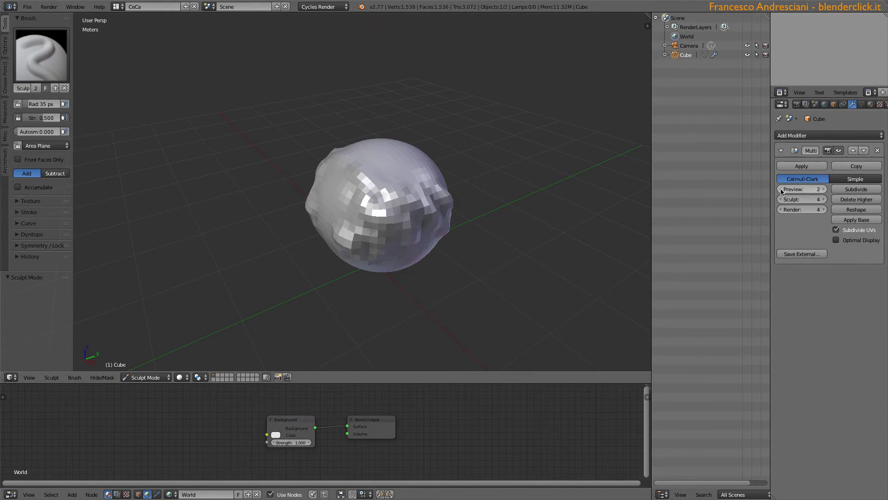
key(Tab)
key(Tab)
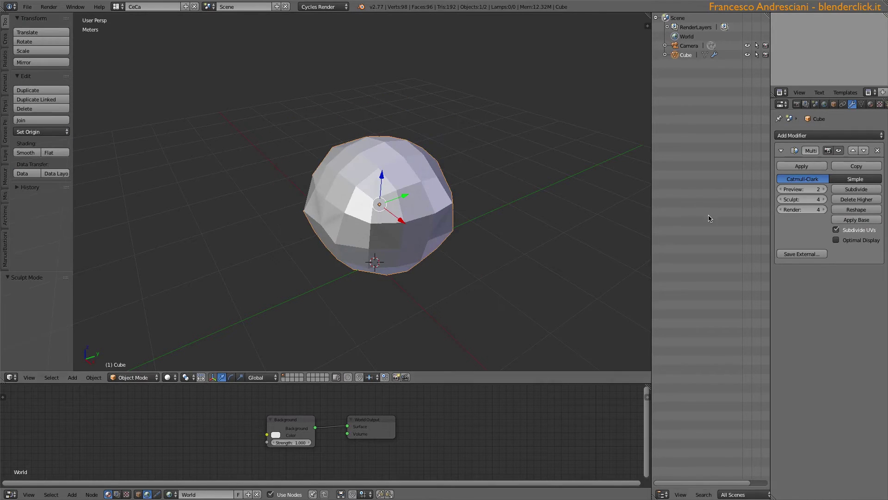
click(130, 377)
click(132, 346)
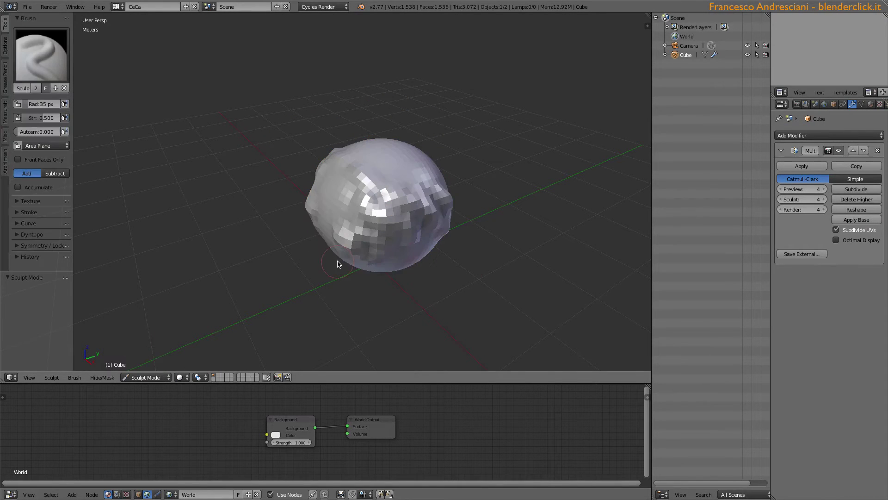
click(781, 199)
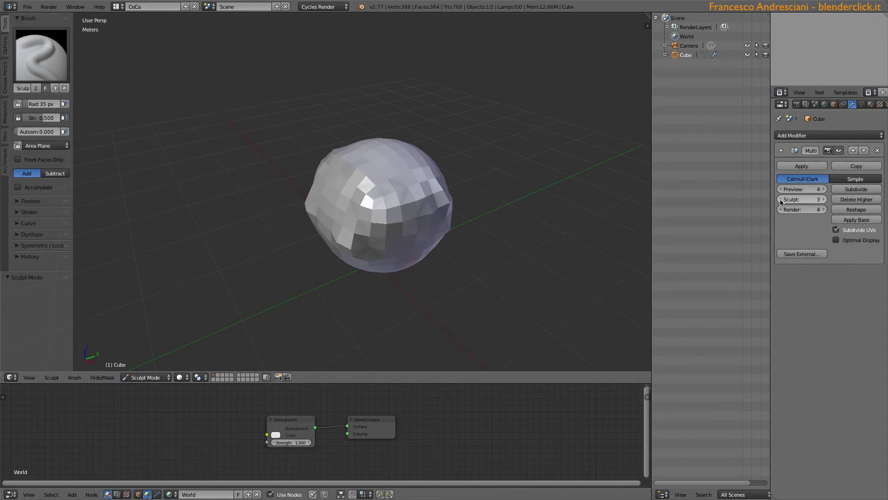
click(781, 199)
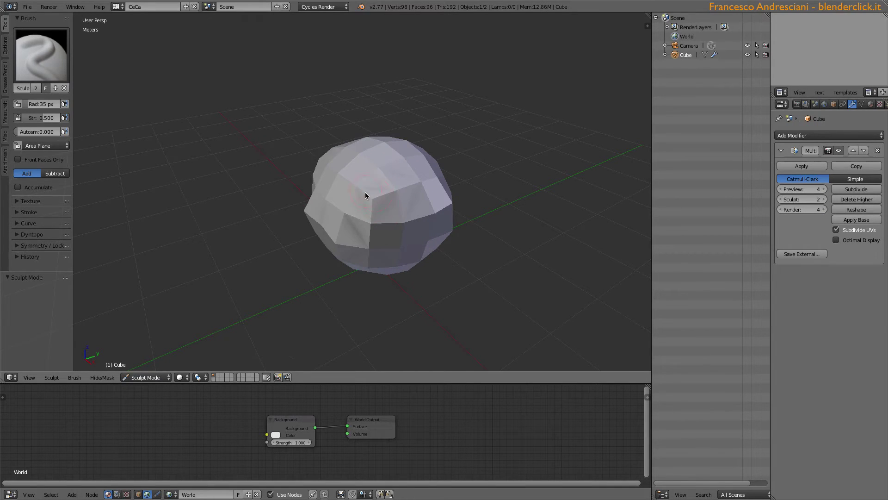
middle_drag(365, 192, 378, 135)
click(153, 377)
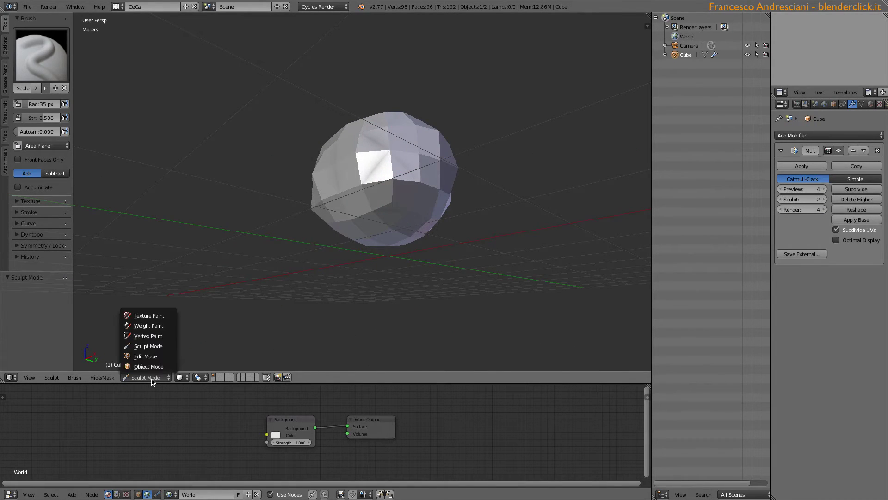
middle_drag(357, 193, 333, 206)
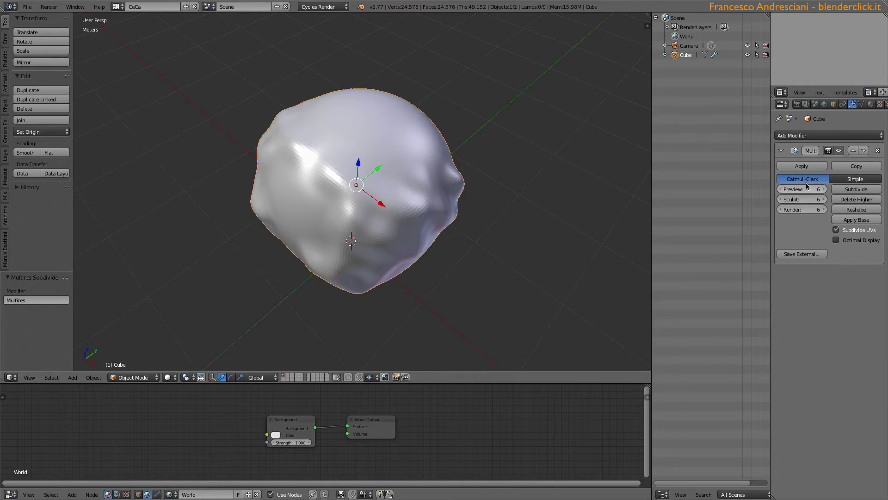
- Undo back to the plain 8-vertex cube and switch it into Sculpt Mode
middle_drag(468, 186, 359, 162)
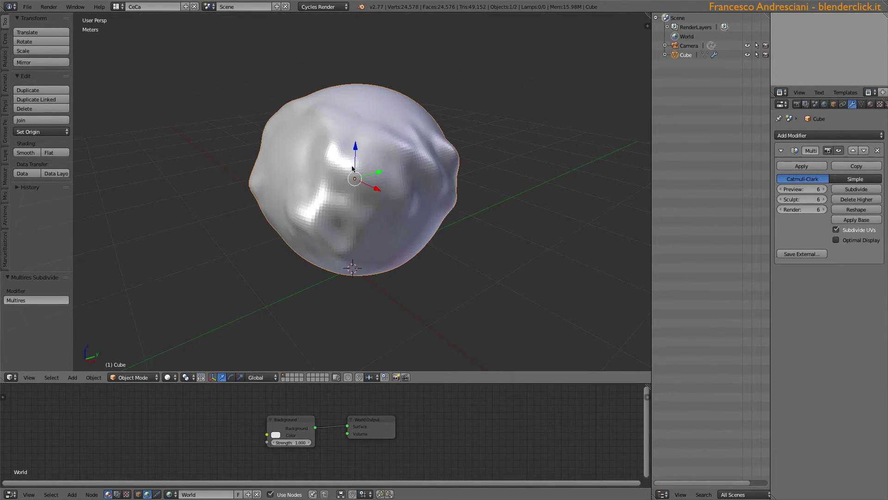
click(839, 150)
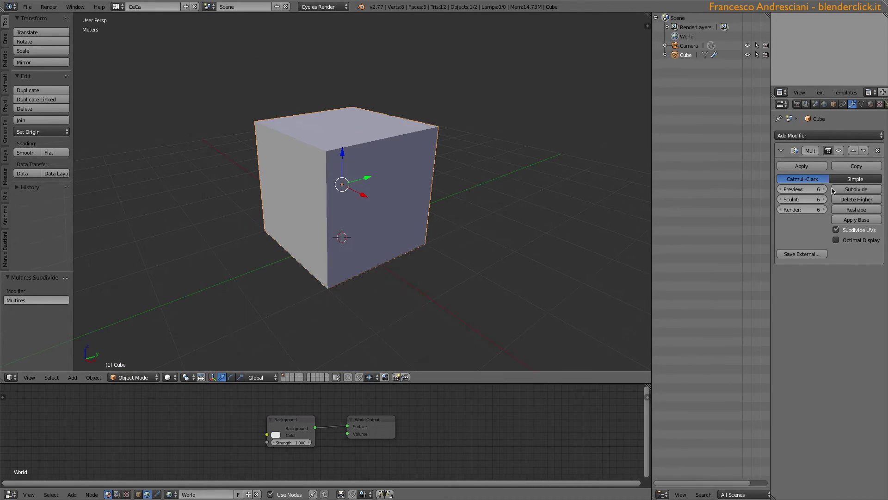
key(ctrl+z)
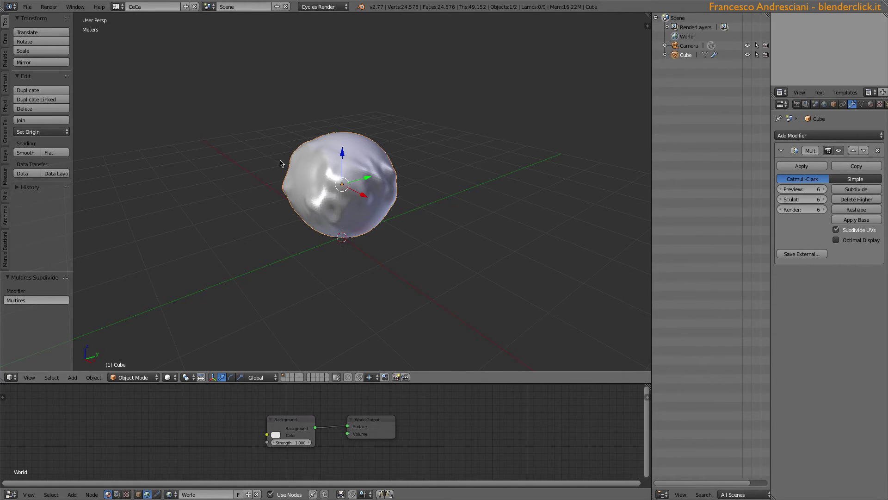
key(ctrl+z)
click(133, 377)
click(135, 348)
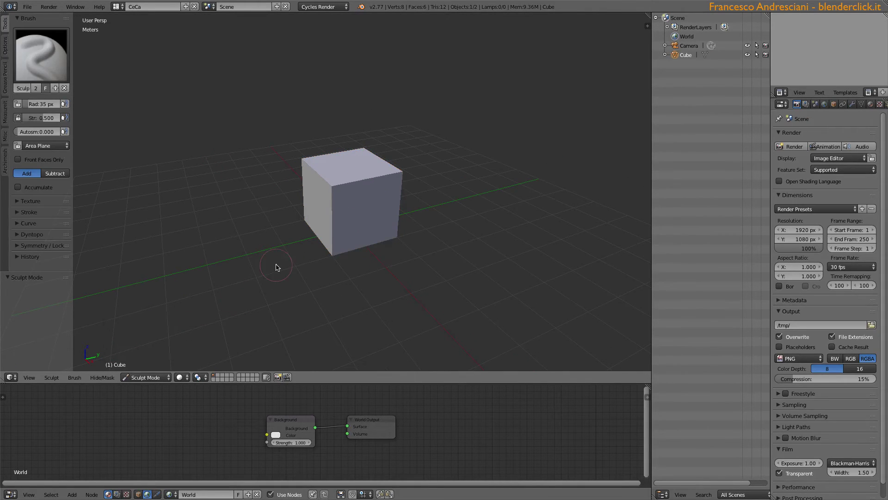
- Widen the Tool Shelf, enable Dyntopo, and zoom in on the cube
drag(73, 161, 155, 164)
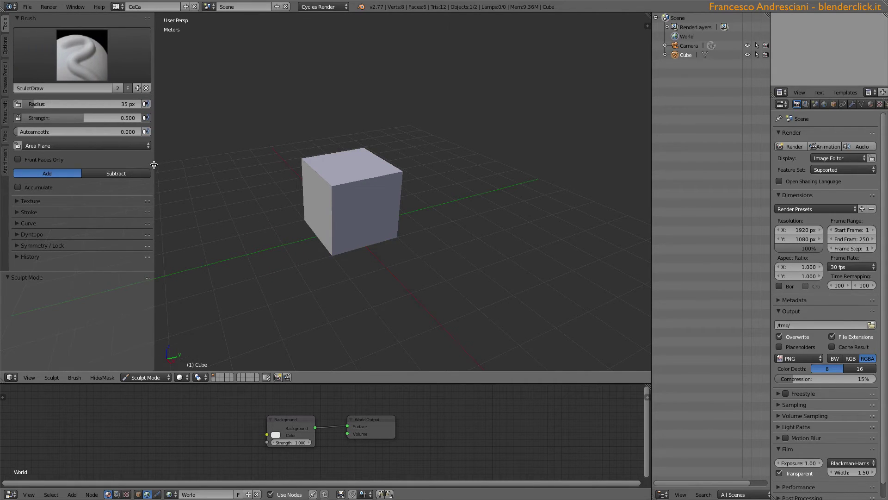
click(18, 237)
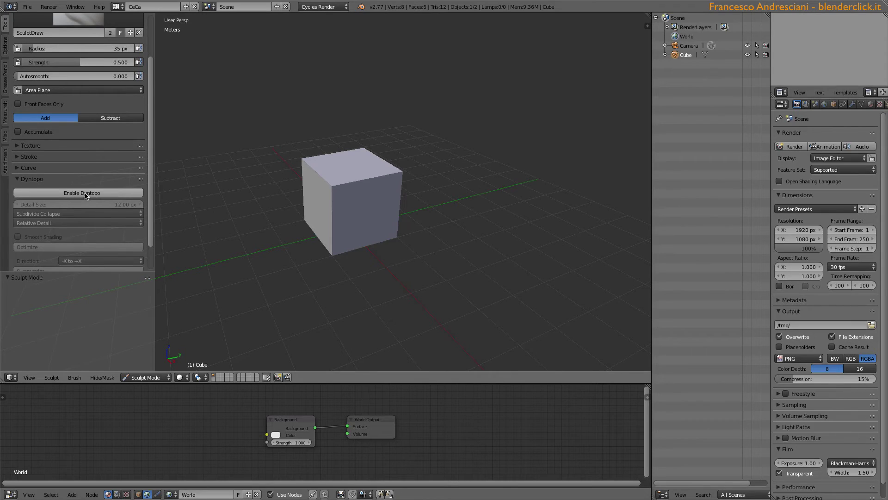
click(83, 195)
scroll(367, 200, up, 1)
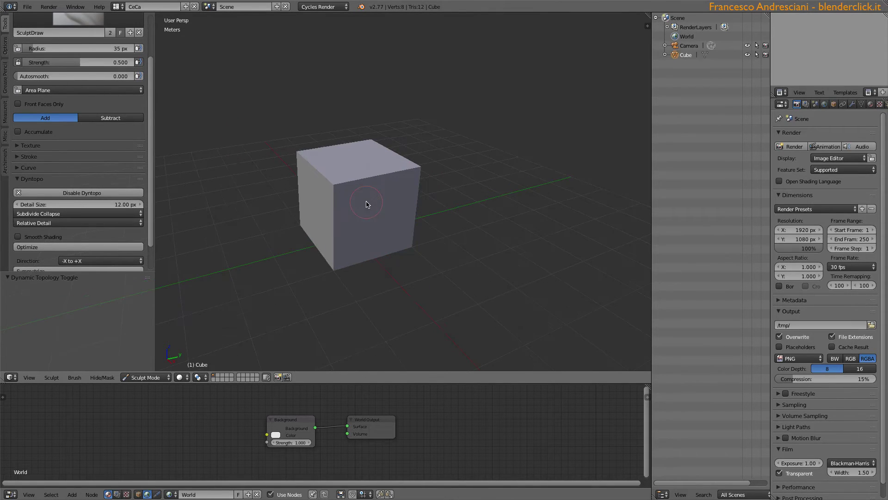
scroll(367, 204, up, 3)
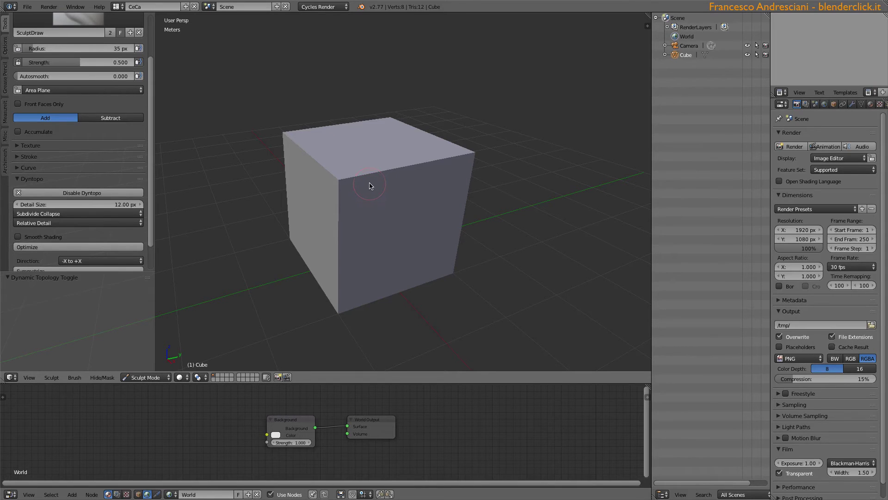
scroll(345, 181, up, 1)
- Sculpt a raised, curved ridge of bumps down the cube's front corner and face
mouse_move(345, 179)
mouse_down()
mouse_move(351, 187)
mouse_move(338, 179)
mouse_move(363, 190)
mouse_move(341, 177)
mouse_move(396, 242)
mouse_up()
middle_drag(396, 242, 334, 155)
mouse_move(334, 155)
mouse_down()
mouse_move(356, 224)
mouse_move(319, 272)
mouse_move(329, 238)
mouse_up()
- Inspect the cube's triangulated wireframe in Edit Mode from angled and near-front views
key(Tab)
middle_drag(329, 238, 355, 157)
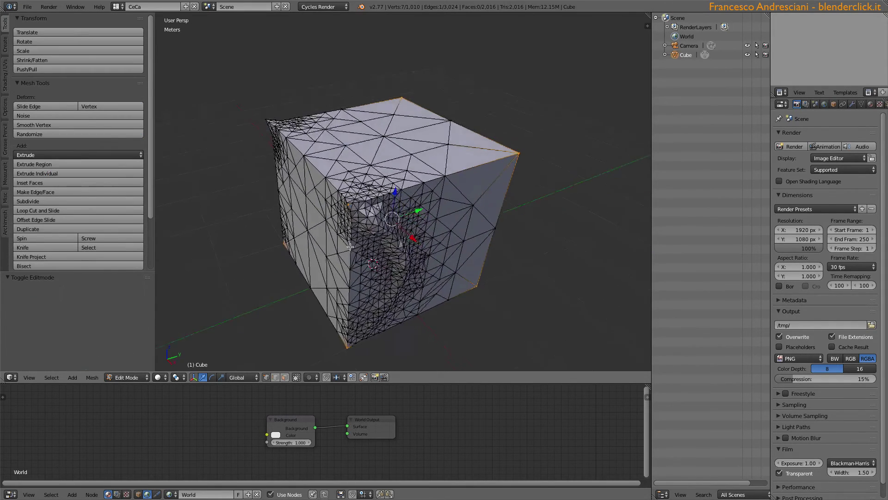
middle_drag(394, 122, 342, 107)
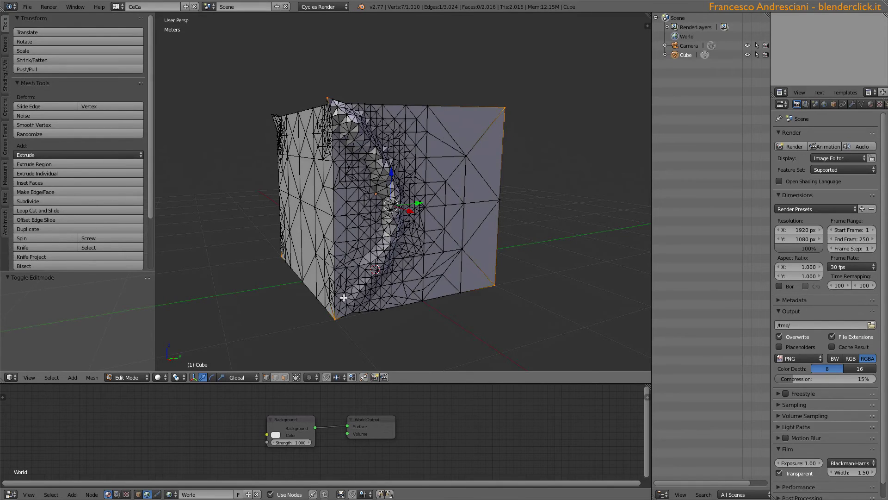
- Back in Sculpt Mode, re-enable Dyntopo and sculpt a raised Y-shaped figure onto the face
key(Tab)
scroll(363, 155, up, 5)
scroll(407, 118, up, 3)
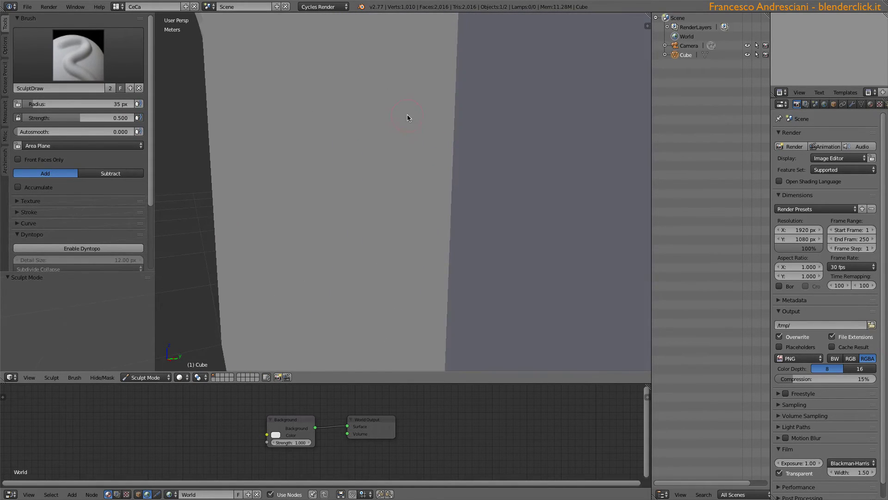
scroll(338, 126, up, 2)
scroll(65, 175, down, 4)
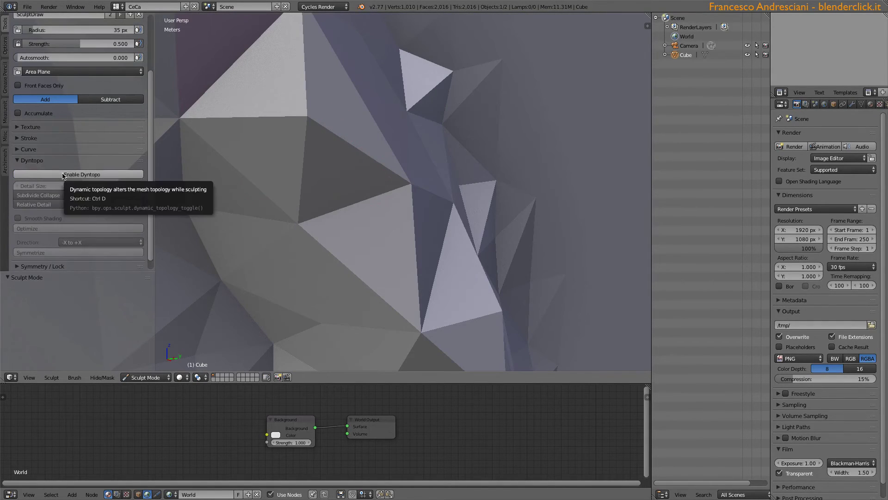
click(63, 175)
mouse_move(398, 179)
mouse_down()
mouse_move(415, 264)
mouse_move(370, 152)
mouse_move(346, 211)
mouse_move(334, 144)
mouse_up()
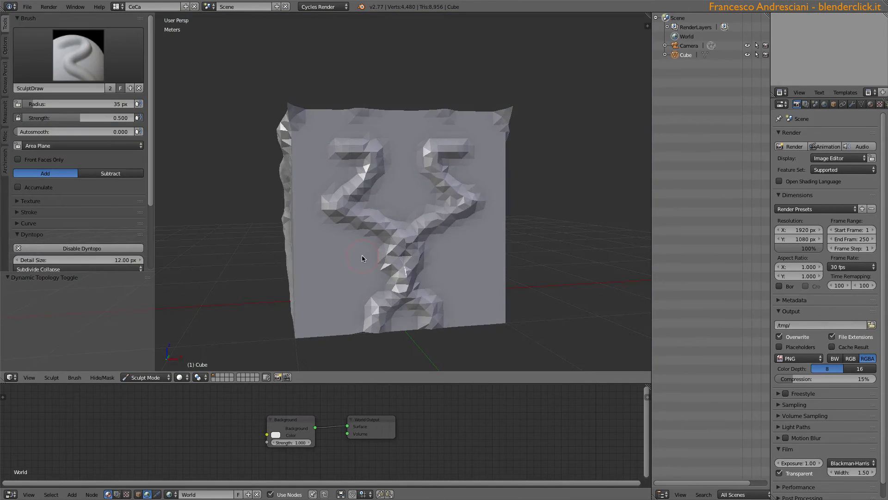
- Open the modifier list, then view the 8,956-face wireframe in Edit Mode
click(852, 103)
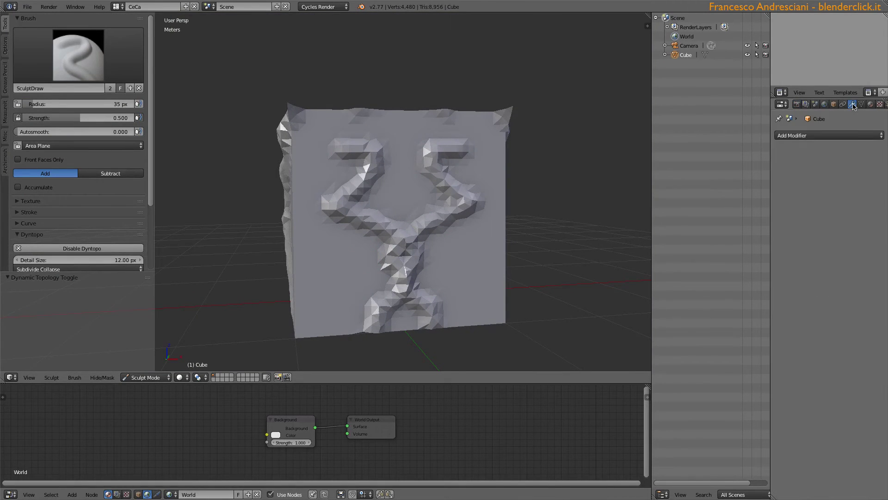
click(828, 135)
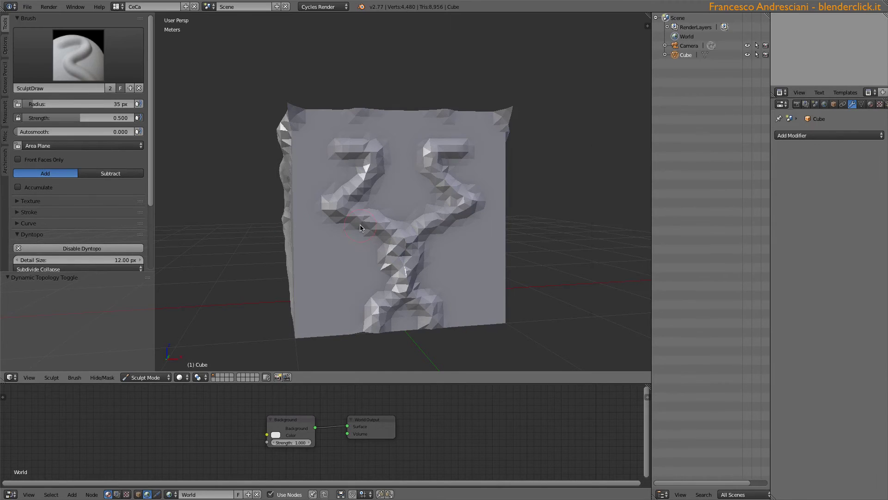
key(Tab)
scroll(265, 185, up, 3)
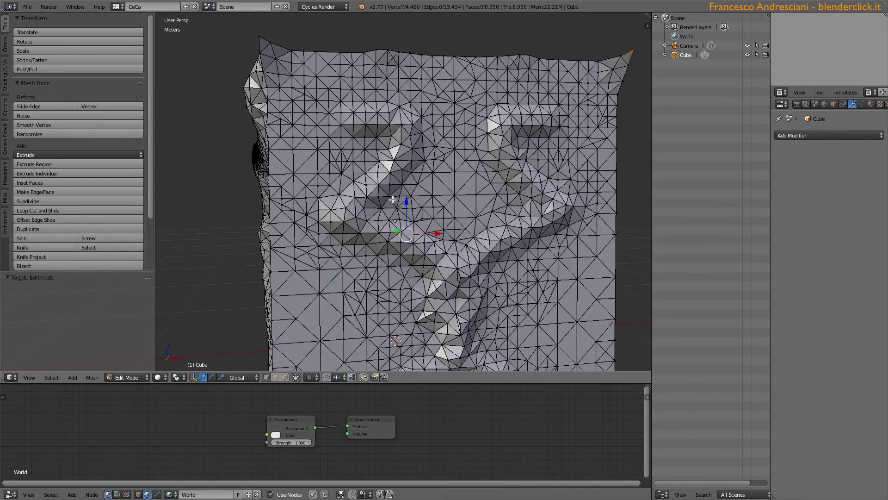
- Orbit to an elevated view of the cube's corner
middle_drag(392, 200, 357, 196)
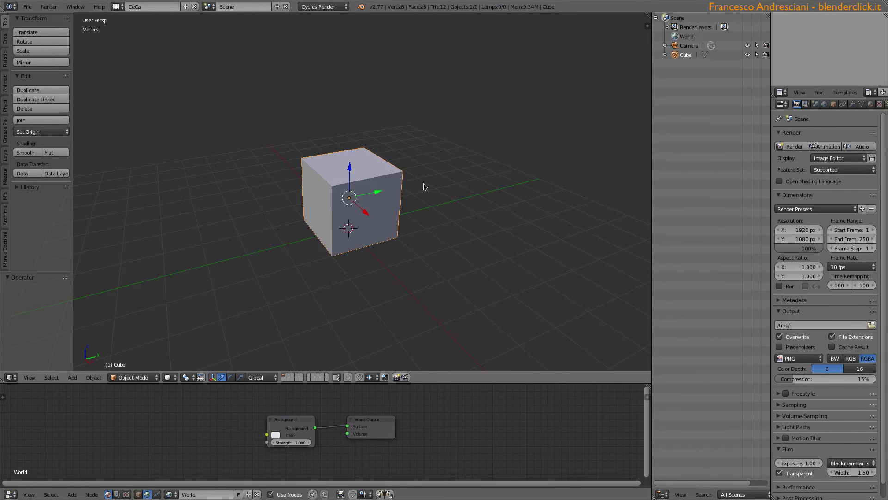
- Add a Multiresolution modifier subdivided to level 5, then move the sphere aside along Y
click(852, 104)
click(794, 135)
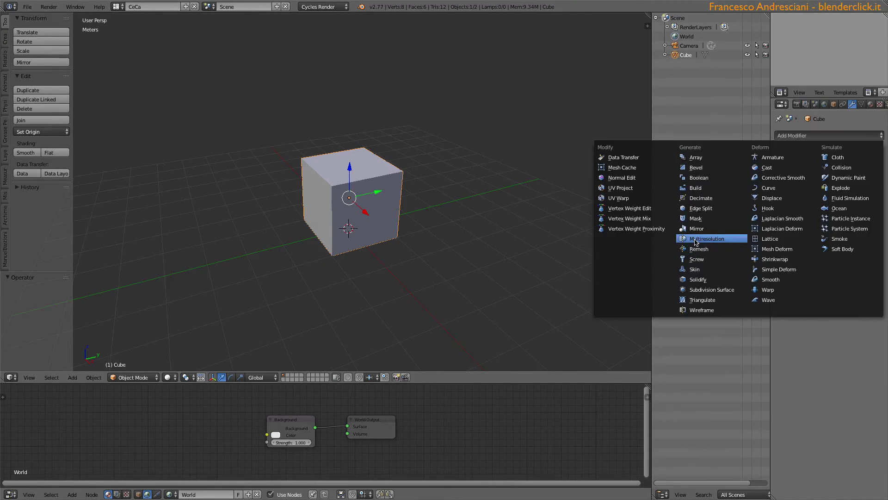
click(694, 250)
click(855, 189)
click(856, 190)
click(855, 189)
click(855, 192)
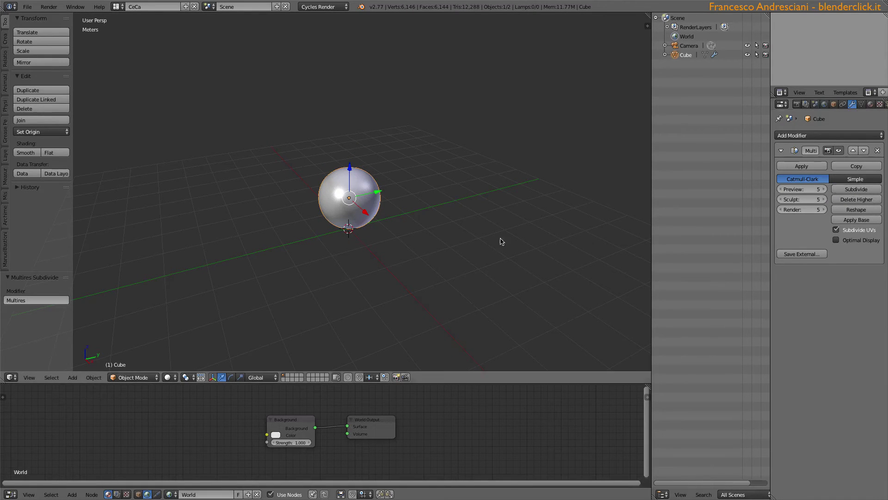
drag(378, 192, 376, 205)
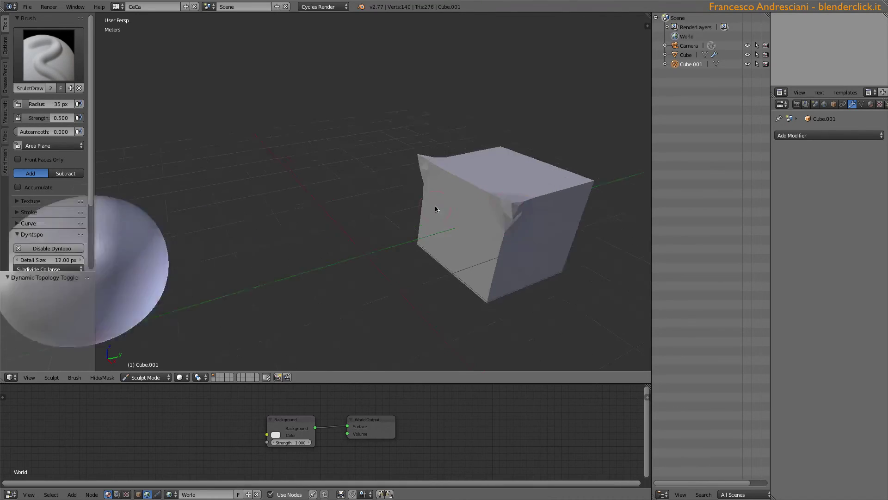
- Sculpt jagged dents into Cube.001 with dynamic topology and bring up the brush selection
drag(448, 203, 437, 164)
middle_drag(437, 164, 449, 156)
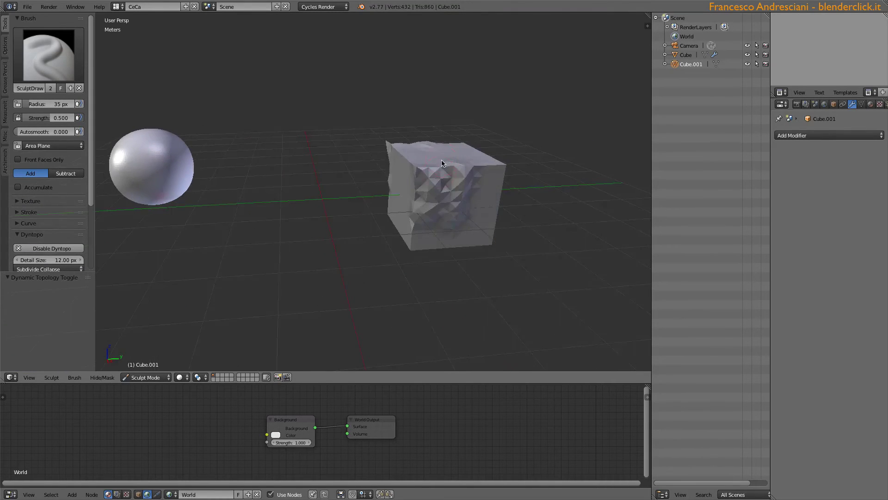
drag(437, 155, 465, 153)
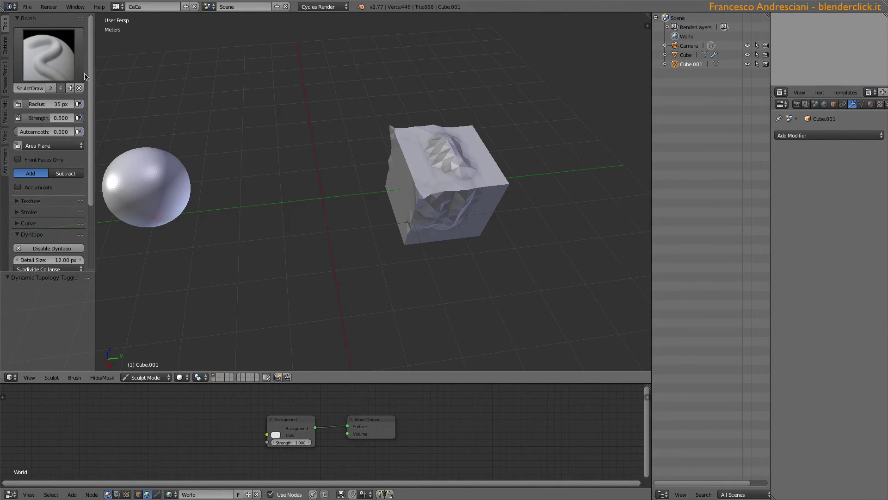
click(54, 58)
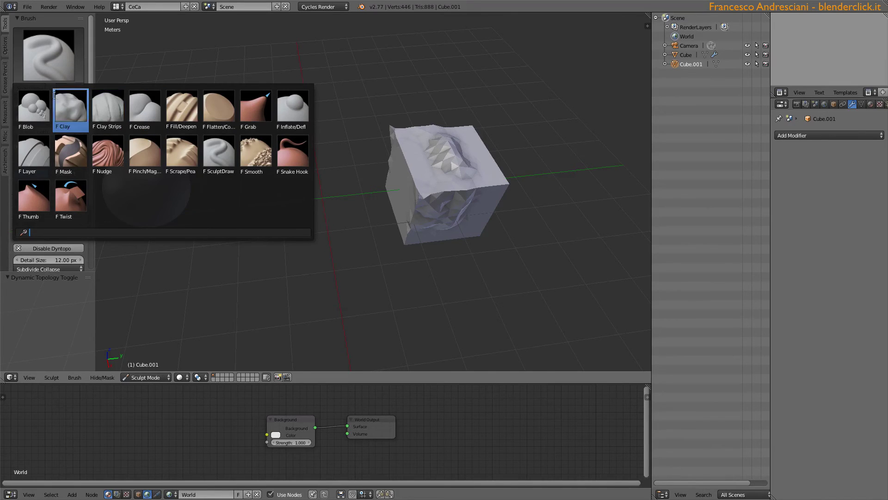
- Carve a small Crease stroke into the cube's top, then try the Blob and Clay brushes
click(144, 109)
drag(414, 190, 418, 184)
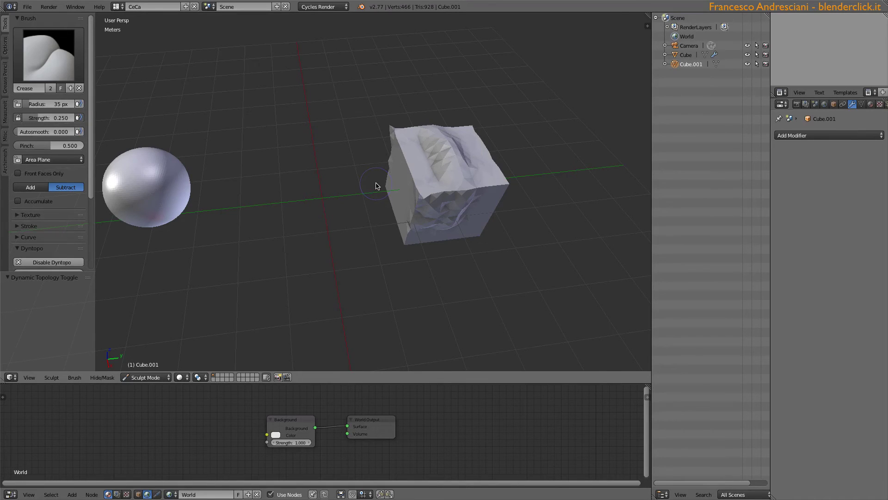
key(1)
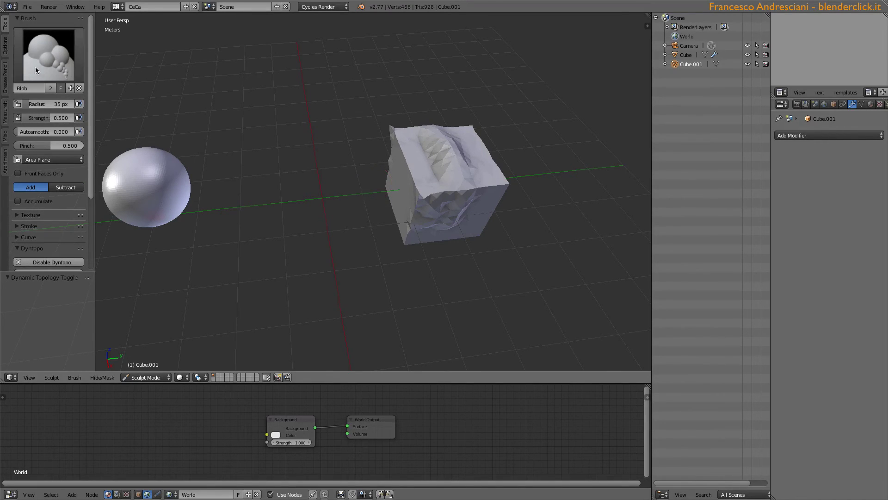
key(c)
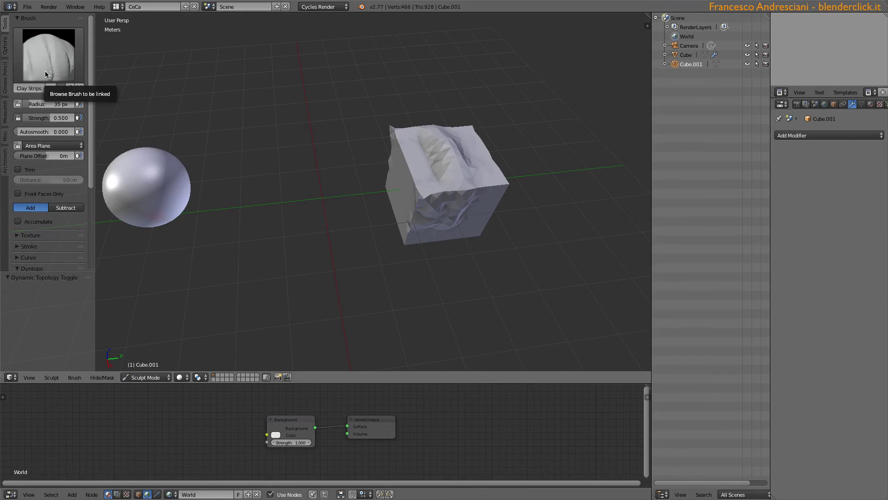
- Scroll through the Brush panel's brush list back to Crease
ctrl+scroll(45, 71, down, 2)
ctrl+scroll(49, 66, down, 2)
ctrl+scroll(49, 69, down, 2)
ctrl+scroll(49, 69, down, 1)
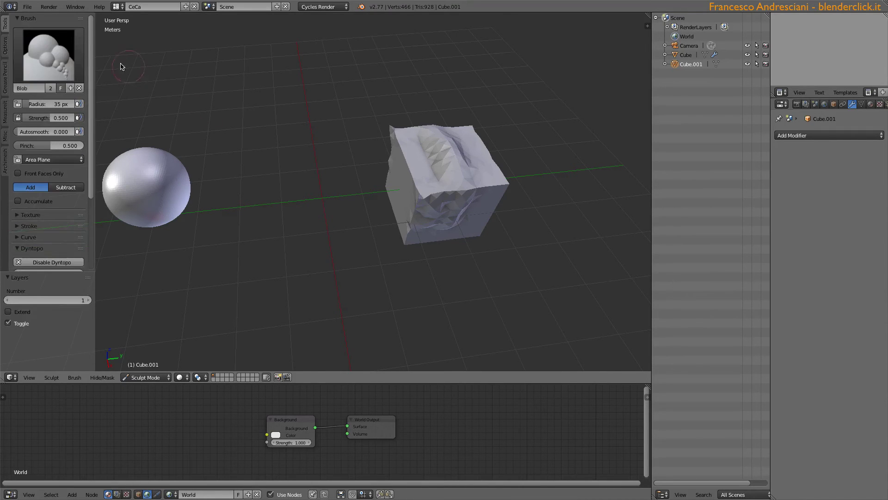
ctrl+scroll(52, 60, down, 1)
ctrl+scroll(53, 60, down, 2)
ctrl+scroll(53, 61, down, 2)
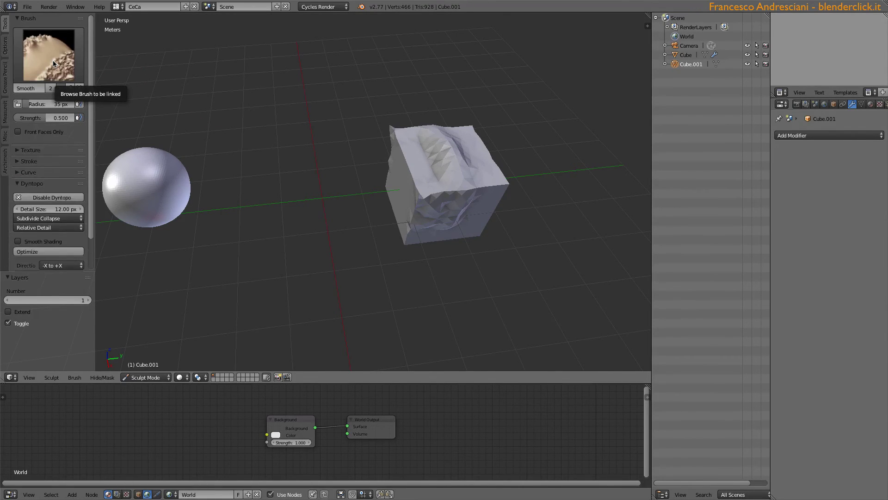
ctrl+scroll(53, 61, down, 3)
ctrl+scroll(53, 61, down, 2)
ctrl+scroll(52, 64, down, 1)
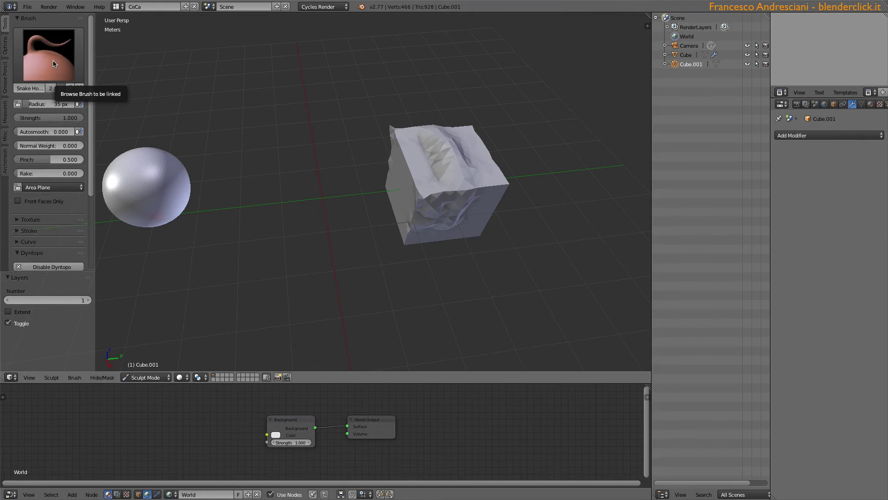
ctrl+scroll(52, 63, down, 3)
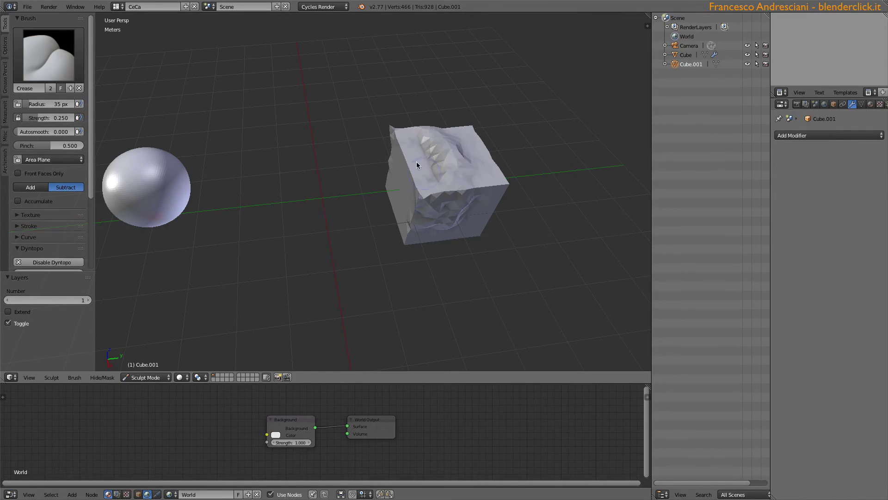
- Carve crease strokes and round off the faceted cube's top-left edge
drag(418, 161, 395, 228)
middle_drag(414, 207, 424, 188)
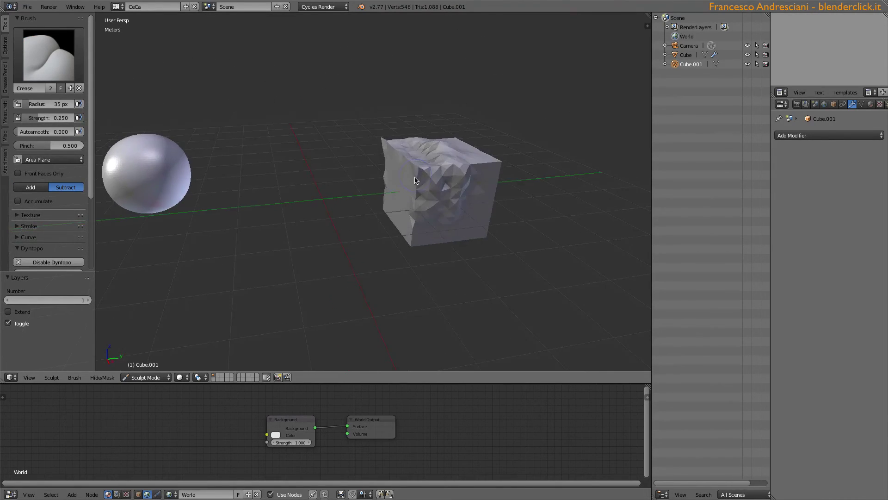
drag(423, 160, 421, 178)
middle_drag(421, 178, 352, 176)
- Sculpt more strokes onto the faceted cube with Clay Strips at a 102 px radius
key(3)
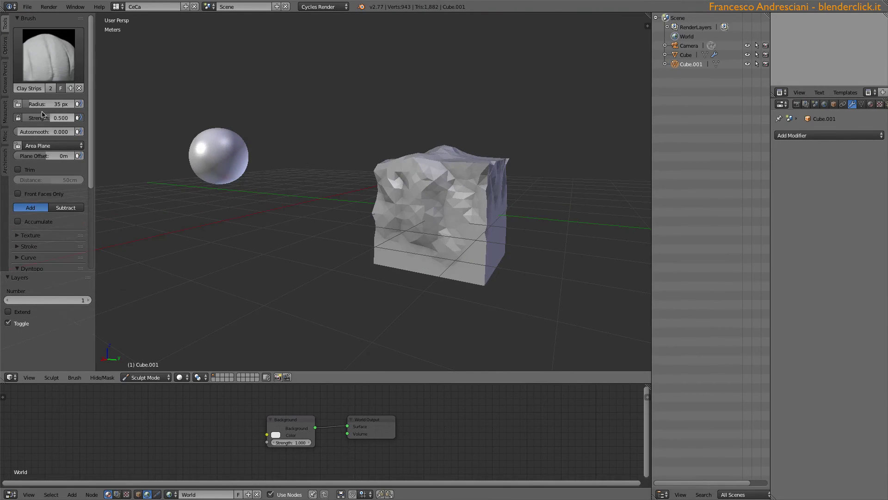
click(49, 104)
text(102)
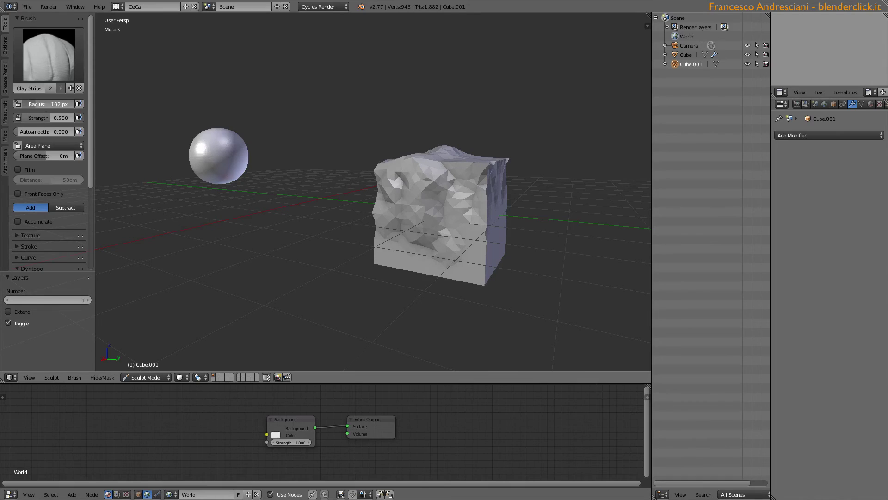
key(Return)
drag(447, 197, 448, 239)
click(32, 103)
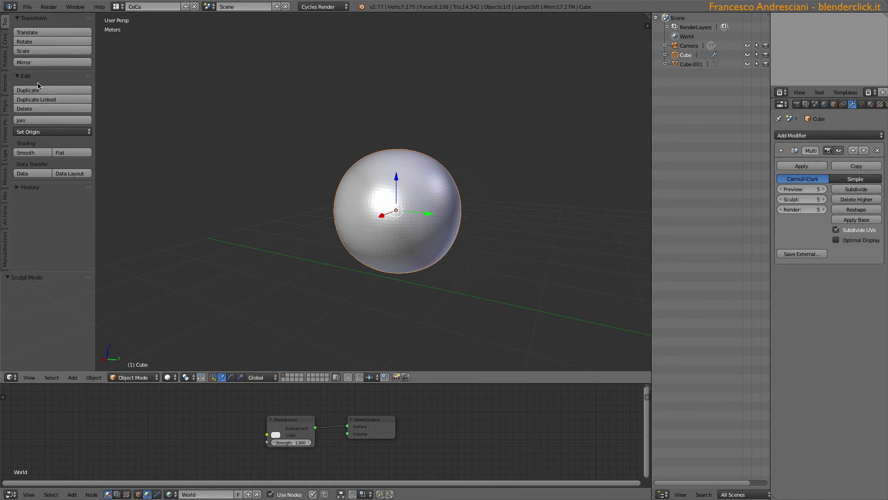
- Put the sphere into Sculpt Mode and push a bulge out of its upper right
click(133, 377)
click(138, 354)
drag(444, 175, 424, 188)
middle_drag(424, 189, 398, 176)
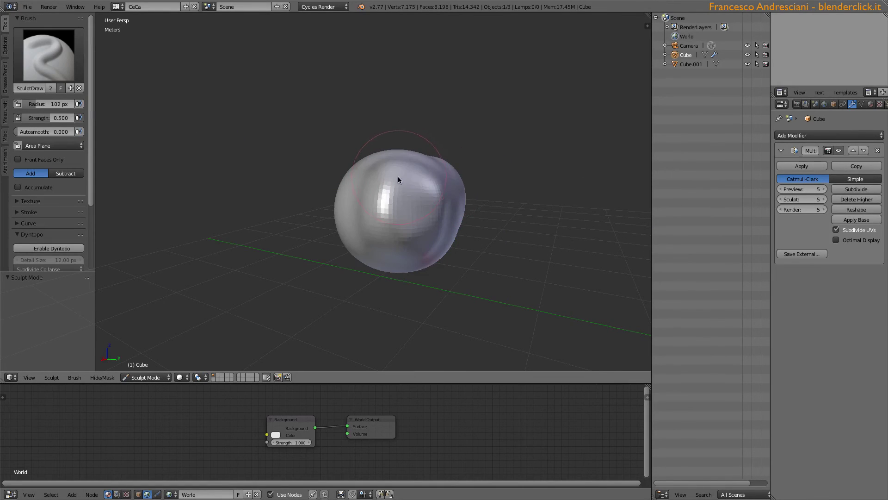
middle_drag(383, 222, 461, 186)
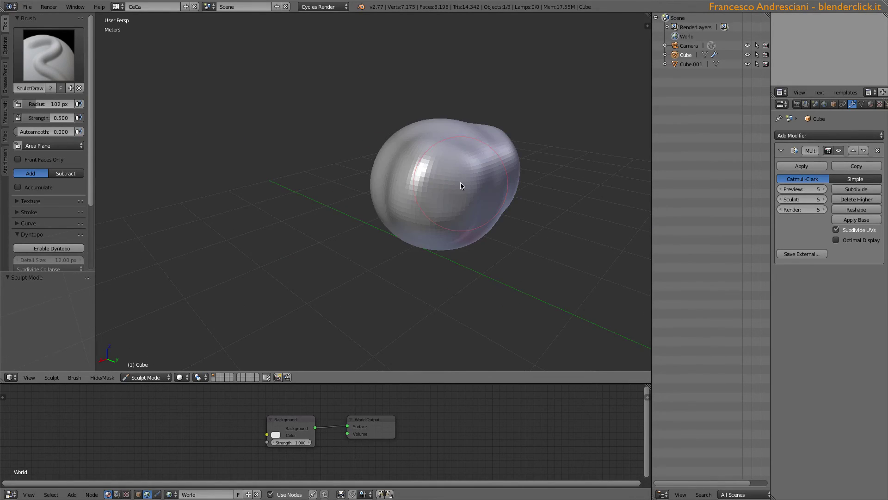
- Set the brush radius to 78 px and raise a bump and a long ridge down the sphere's front
key(f)
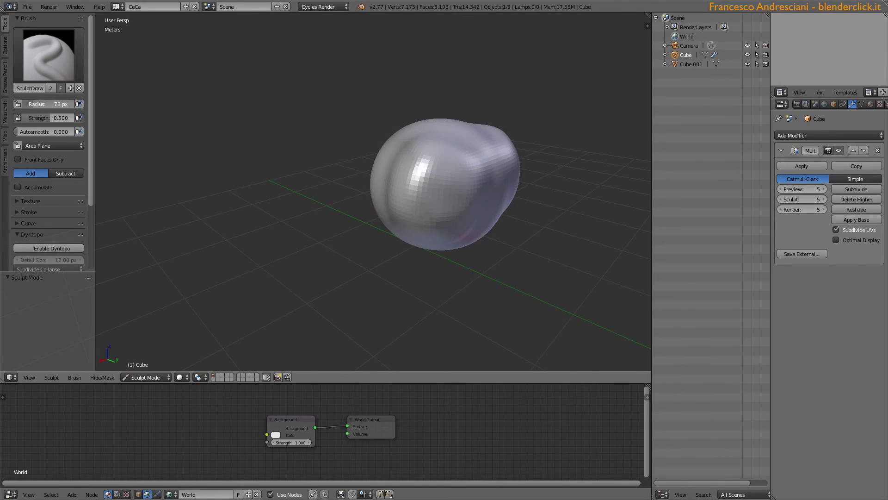
click(450, 189)
mouse_move(468, 188)
mouse_down()
mouse_move(453, 182)
mouse_move(451, 193)
mouse_up()
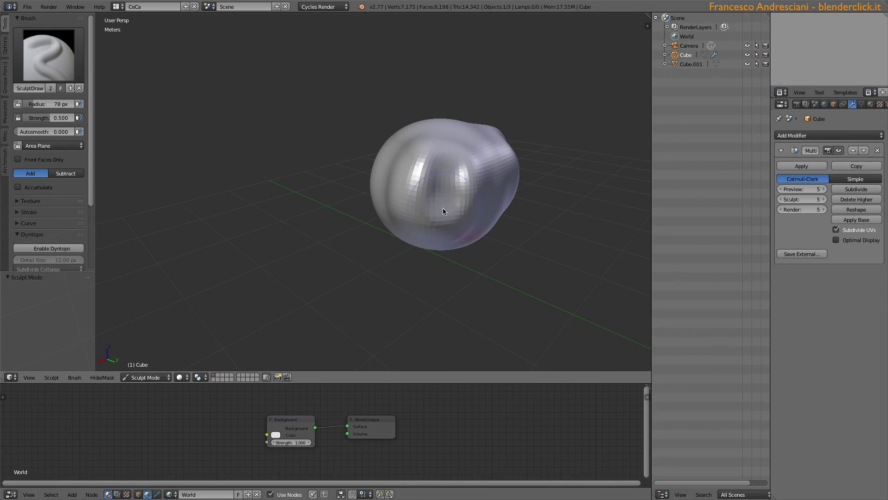
drag(451, 149, 445, 201)
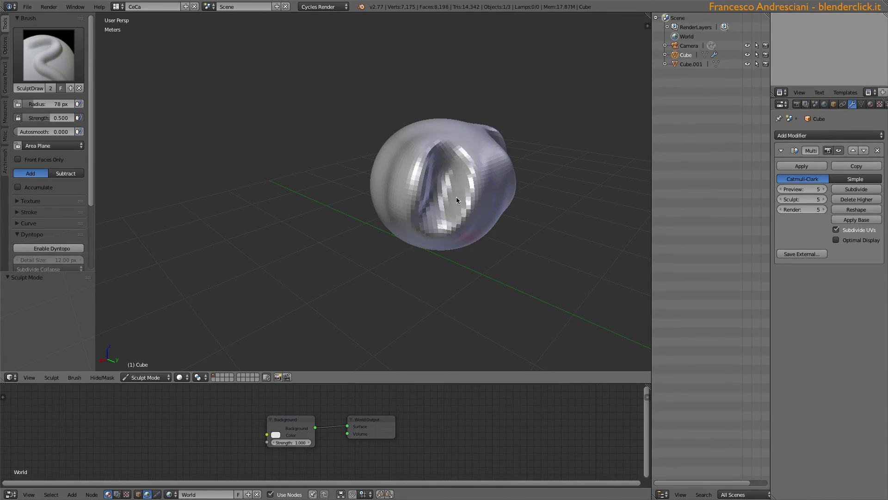
- Alternate Clay Strips and Smooth brushes to smooth the sphere's sculpted surface
key(c)
middle_drag(436, 202, 400, 197)
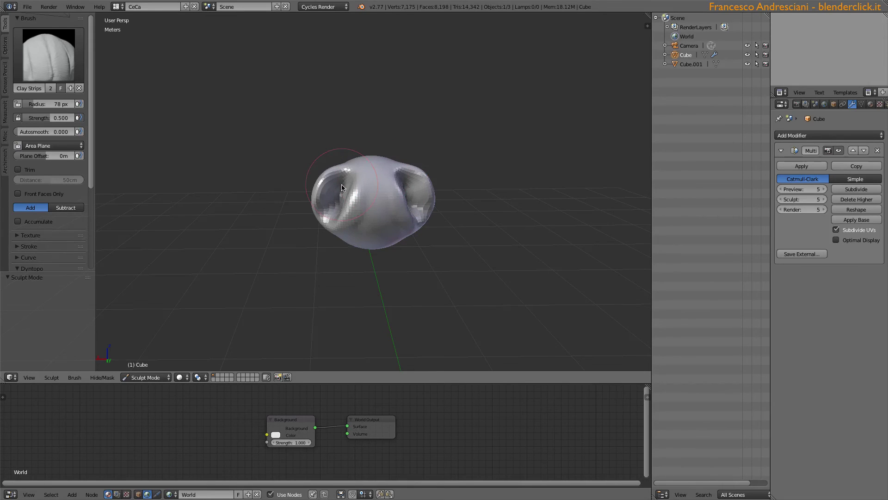
mouse_move(347, 188)
middle_down()
mouse_move(353, 169)
mouse_move(336, 151)
middle_up()
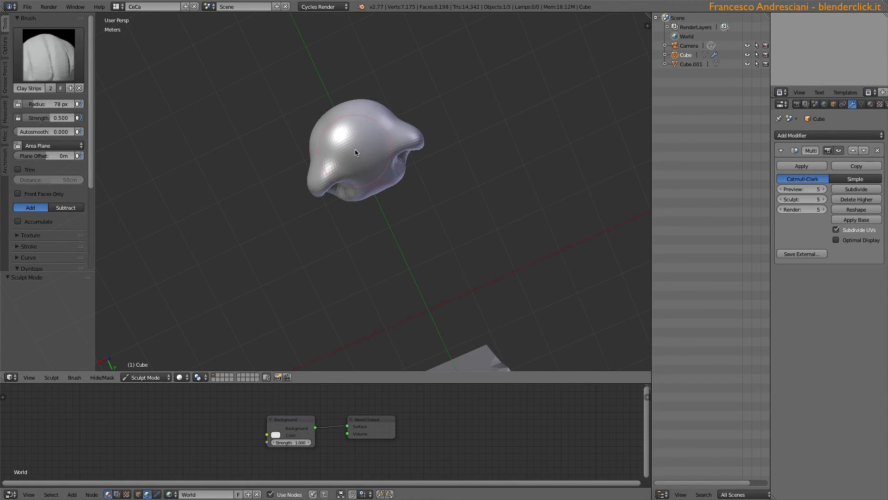
key(s)
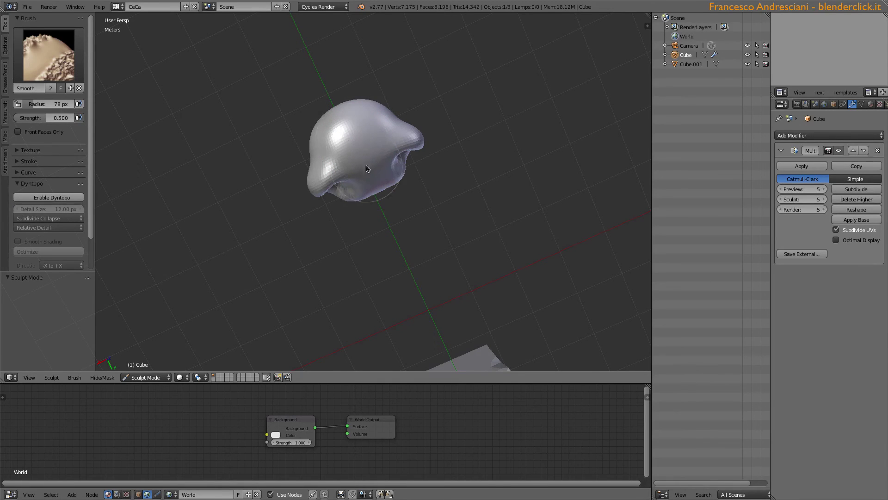
key(c)
middle_drag(368, 186, 346, 195)
key(s)
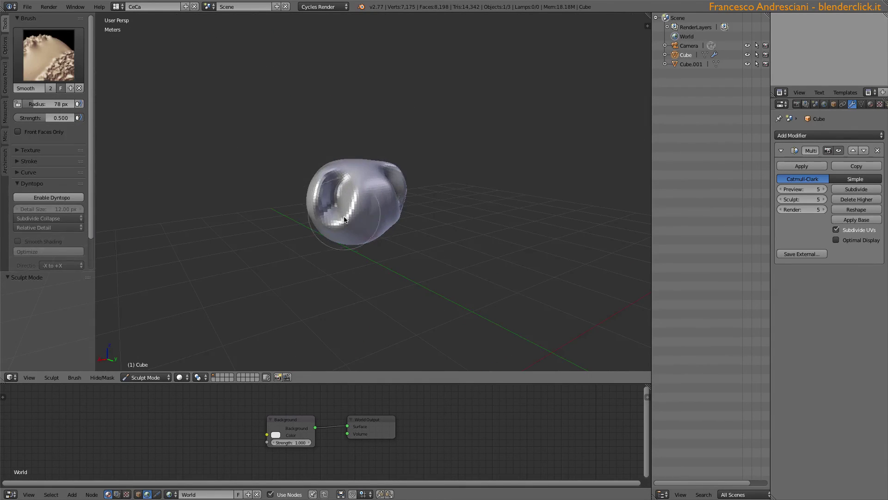
drag(346, 195, 330, 196)
- Keep toggling between Clay Strips and Smooth, then orbit out to see the whole scene
key(c)
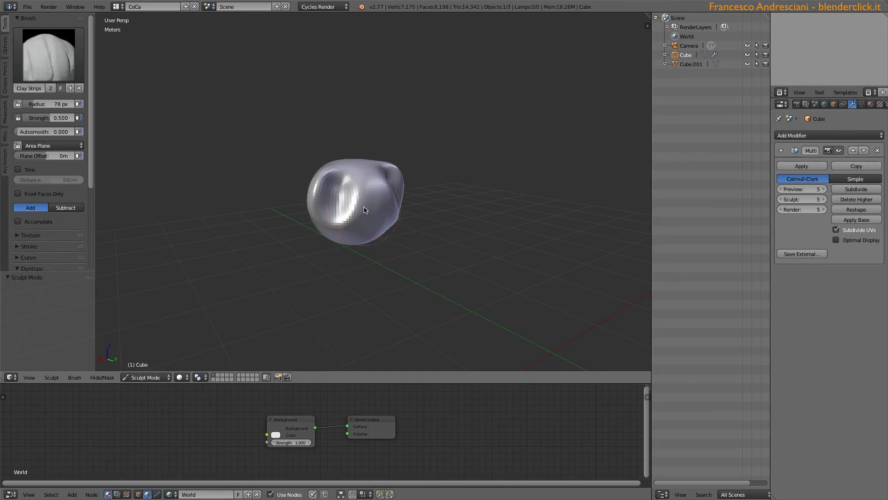
key(s)
middle_drag(363, 198, 316, 224)
key(c)
key(s)
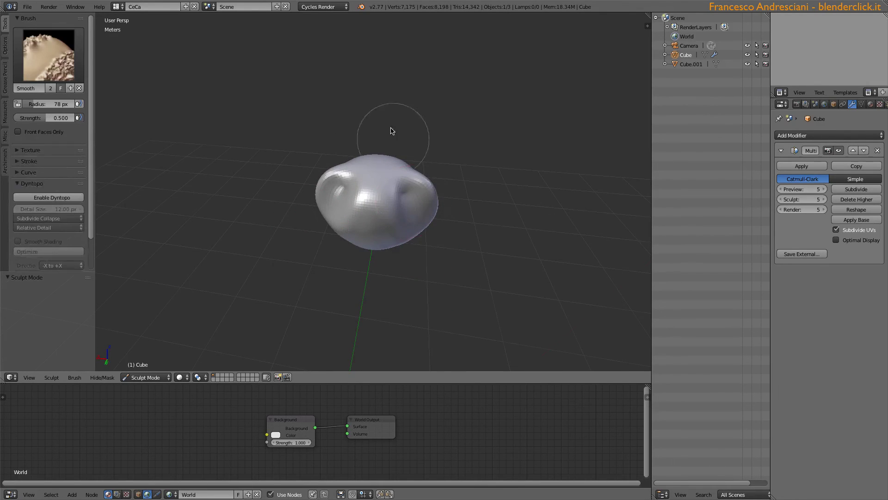
key(c)
scroll(389, 222, down, 5)
middle_drag(388, 222, 427, 314)
- Zoom in, frame the sculpted sphere with Numpad ., and bring up the sculpt brush grid
scroll(456, 277, up, 2)
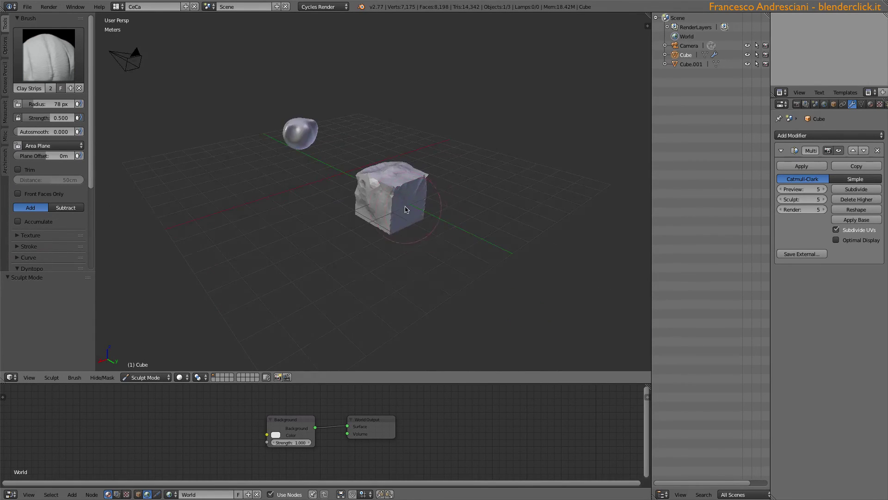
scroll(462, 215, up, 2)
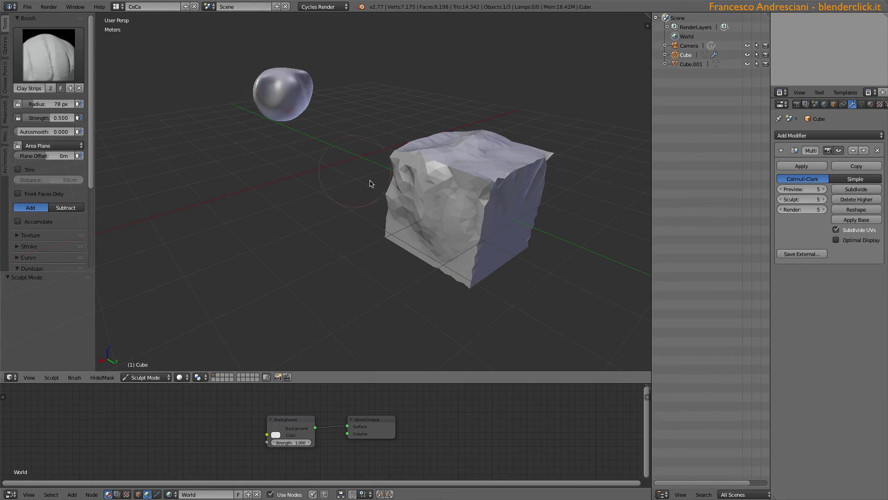
scroll(478, 189, up, 1)
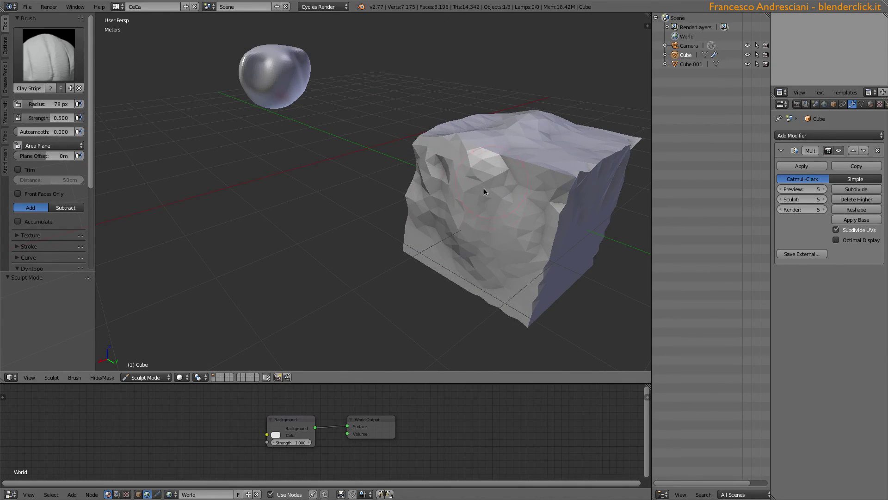
key(KP_Decimal)
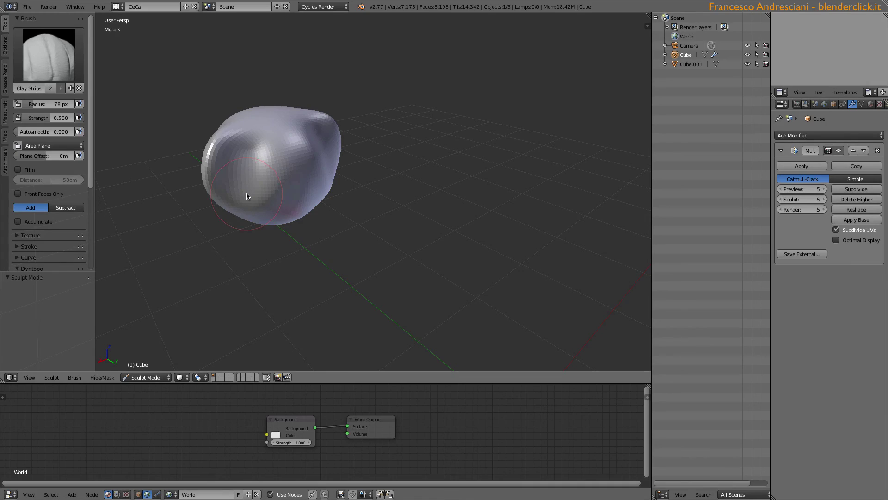
click(56, 62)
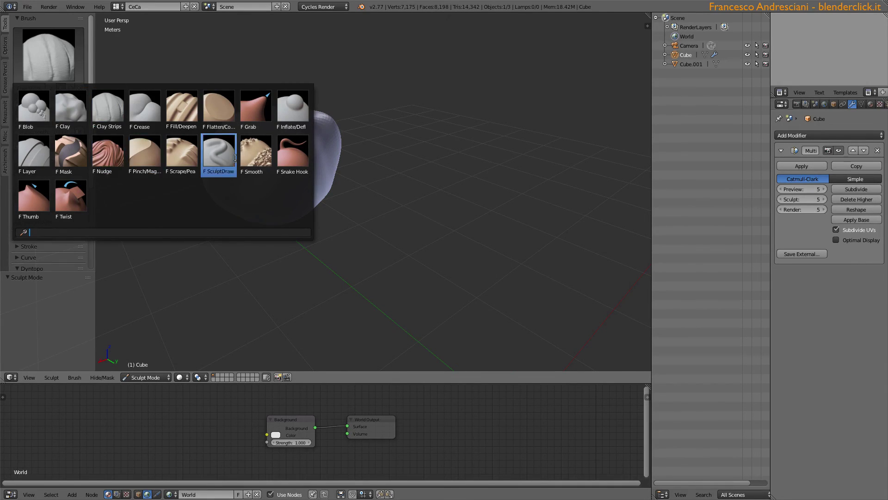
- Pull wing-like hooks out of the sphere with the Snake Hook brush
click(293, 152)
mouse_move(300, 116)
mouse_down()
mouse_move(370, 87)
mouse_move(462, 113)
mouse_up()
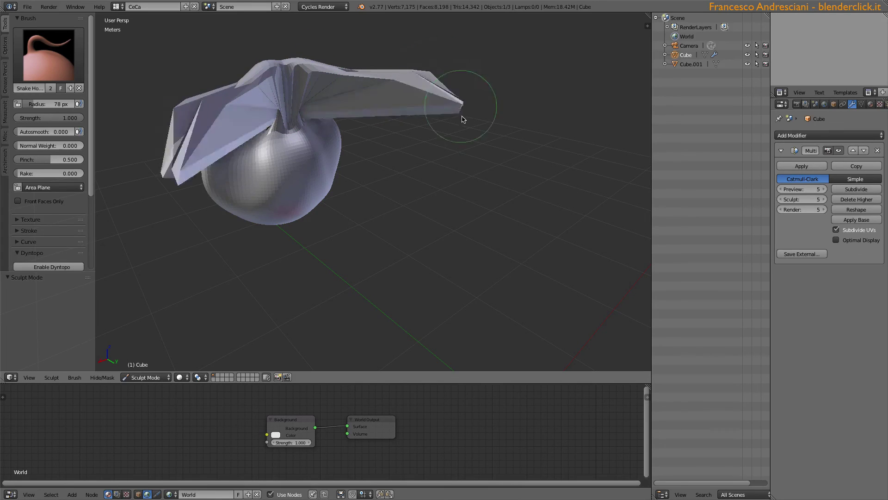
drag(313, 168, 327, 238)
middle_drag(327, 238, 159, 142)
drag(158, 142, 172, 90)
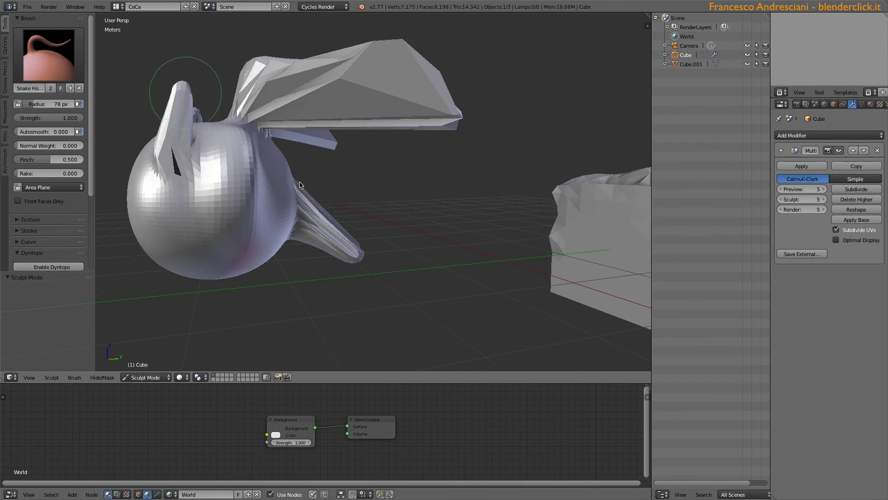
- Pull ear-like hooks and spikes out of the faceted cube's top and front
mouse_move(344, 222)
mouse_down()
mouse_move(368, 179)
mouse_move(408, 166)
mouse_move(411, 118)
mouse_up()
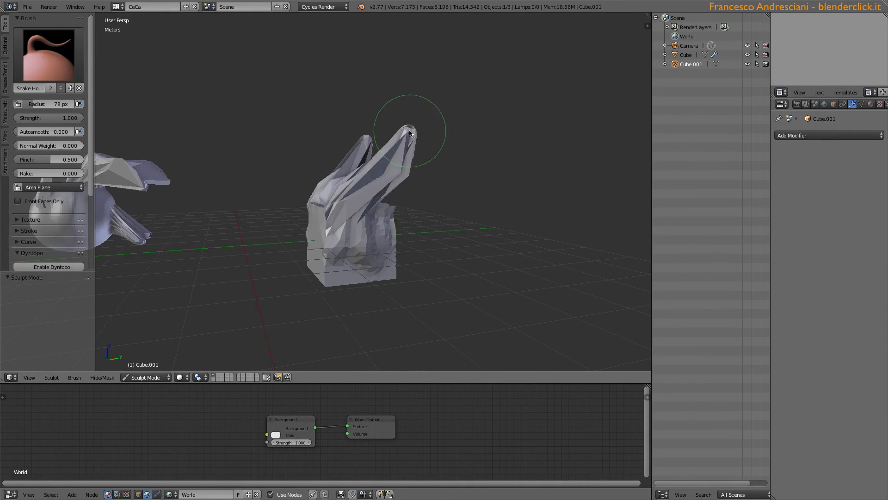
middle_drag(411, 119, 277, 232)
drag(268, 244, 298, 238)
- Switch to the Grab brush and orbit to see both meshes and the camera
key(g)
middle_drag(297, 238, 364, 293)
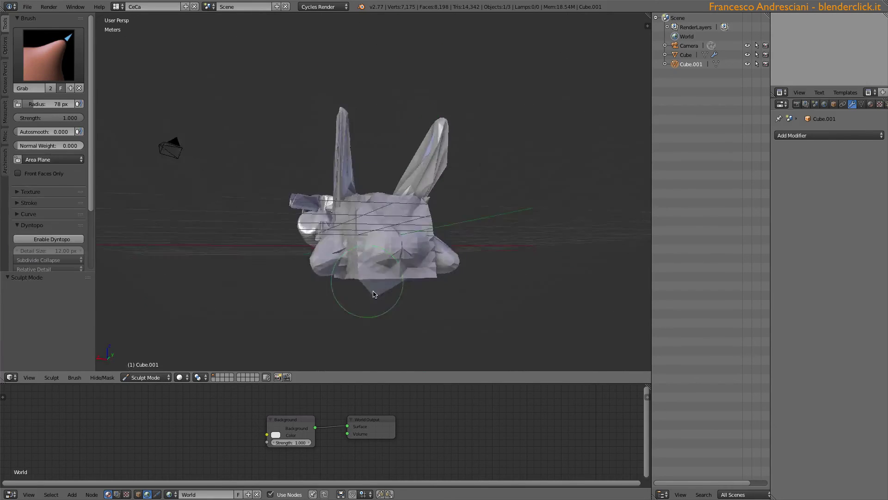
scroll(363, 294, down, 4)
middle_drag(264, 212, 396, 199)
scroll(398, 203, up, 1)
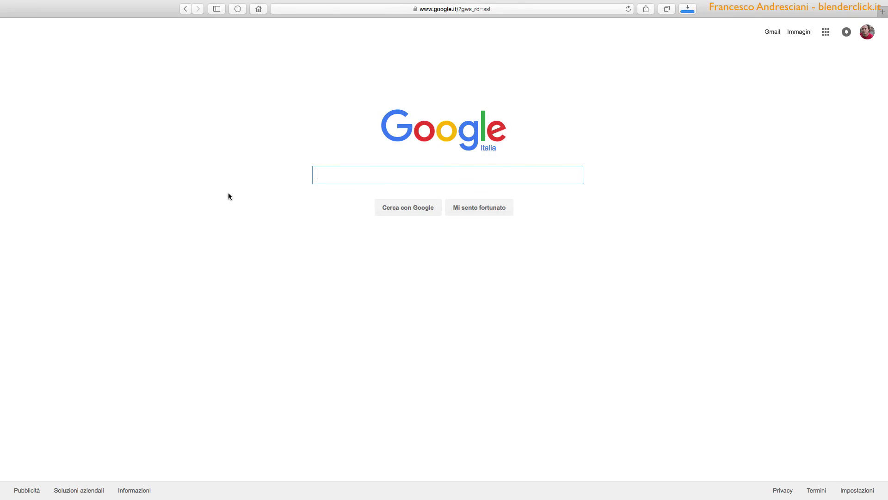
- Search Google for 'sculpting blender' and show the Immagini (images) results
text(sculp)
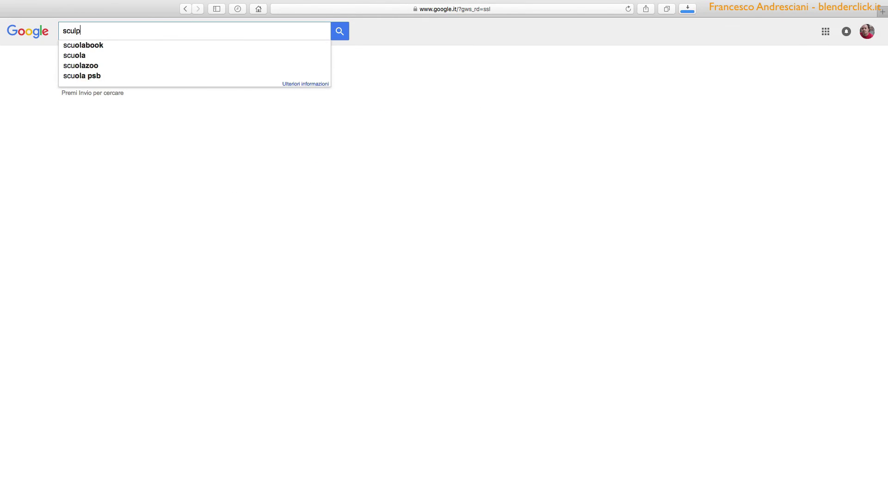
text(ting blender)
key(Return)
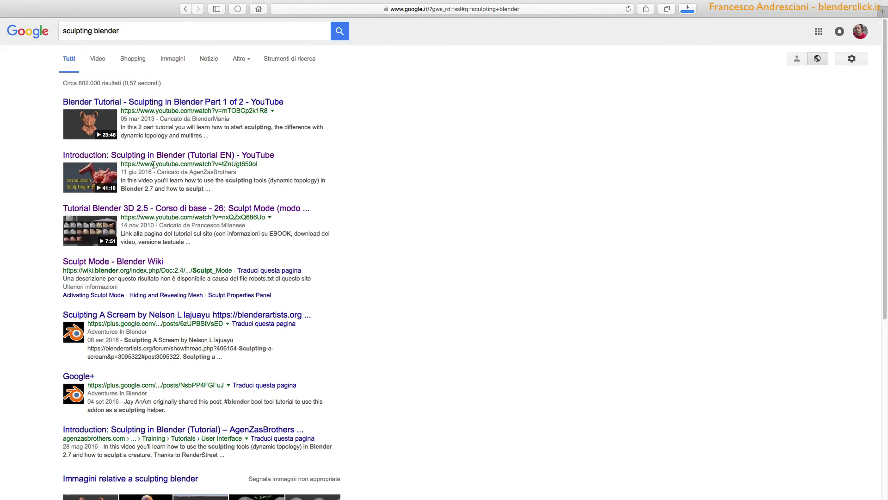
click(174, 58)
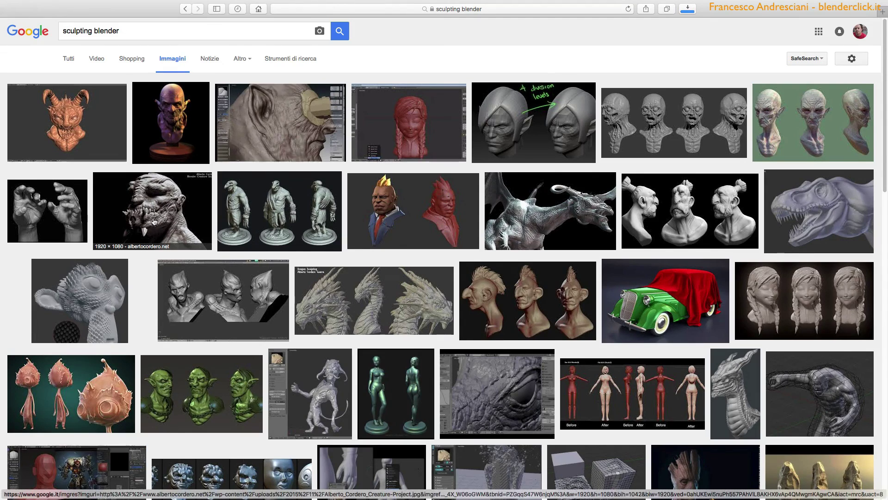
- Preview a creature thumbnail, then step to the 'Sculpting in Blender' dragon image (sculpting.png)
click(154, 221)
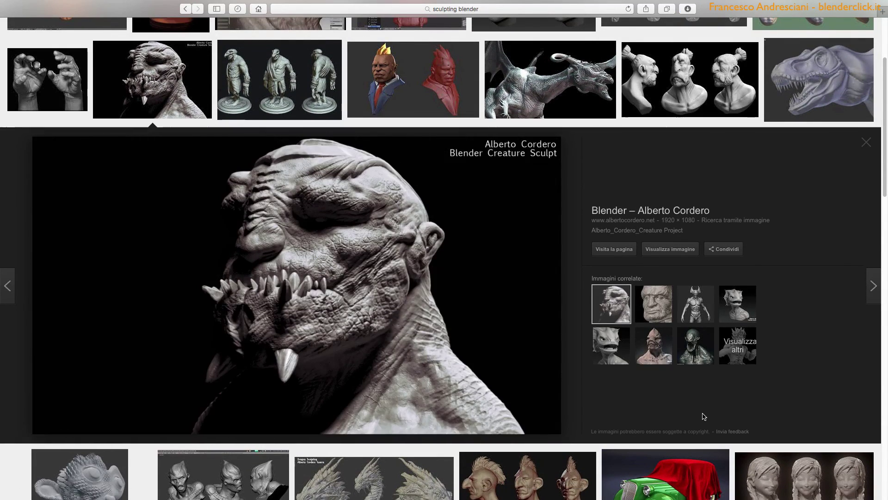
key(Right)
key(Right)
key(Right)
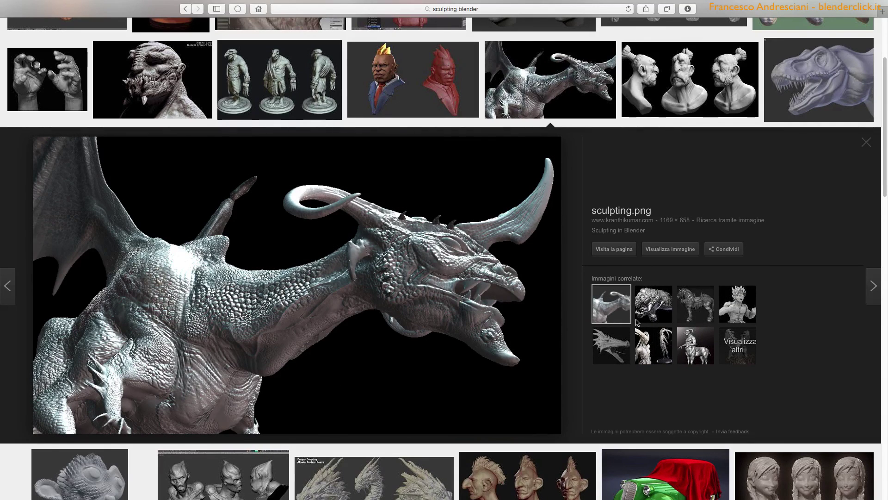